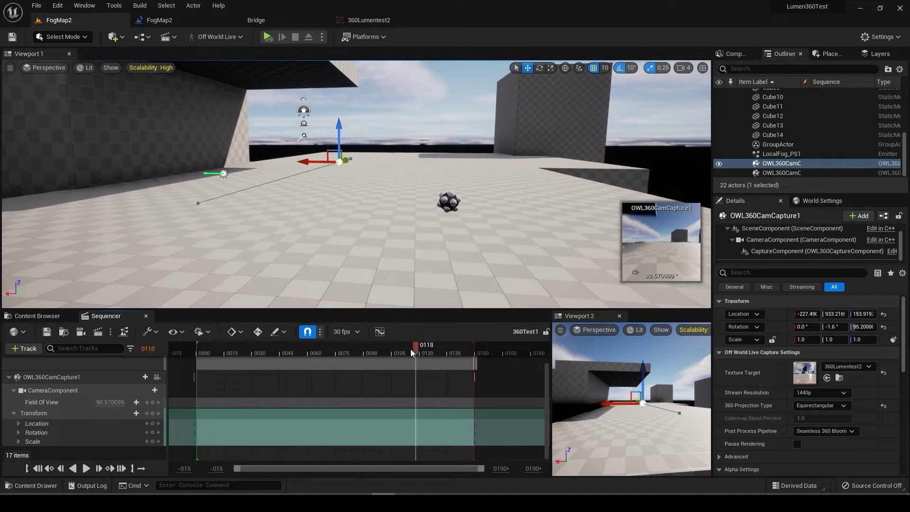
- Save the level and run a short simulation to preview the 360 capture without fog
{"action": "mouse_move", "coordinate": [370, 218]}
{"action": "right_mouse_down"}
{"action": "mouse_move", "coordinate": [346, 233]}
{"action": "mouse_move", "coordinate": [364, 206]}
{"action": "right_mouse_up"}
{"action": "key", "text": "ctrl+s"}
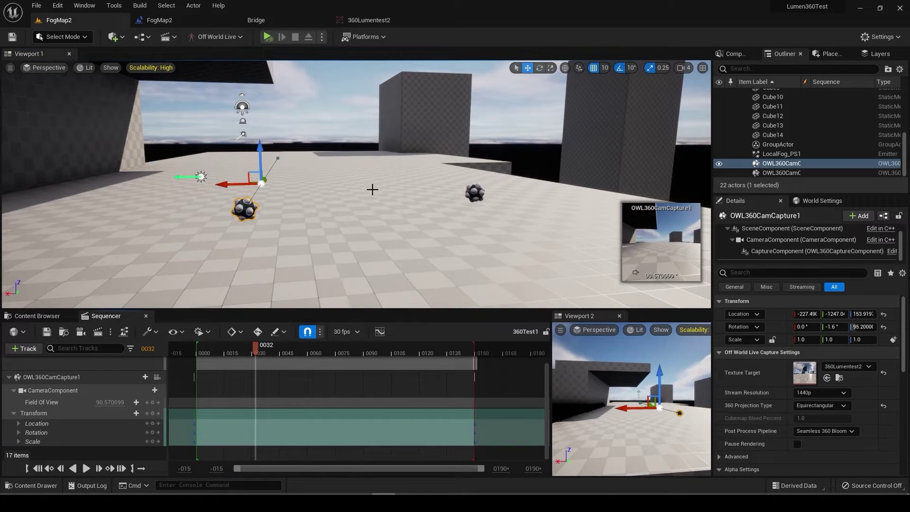
{"action": "left_click", "coordinate": [266, 38]}
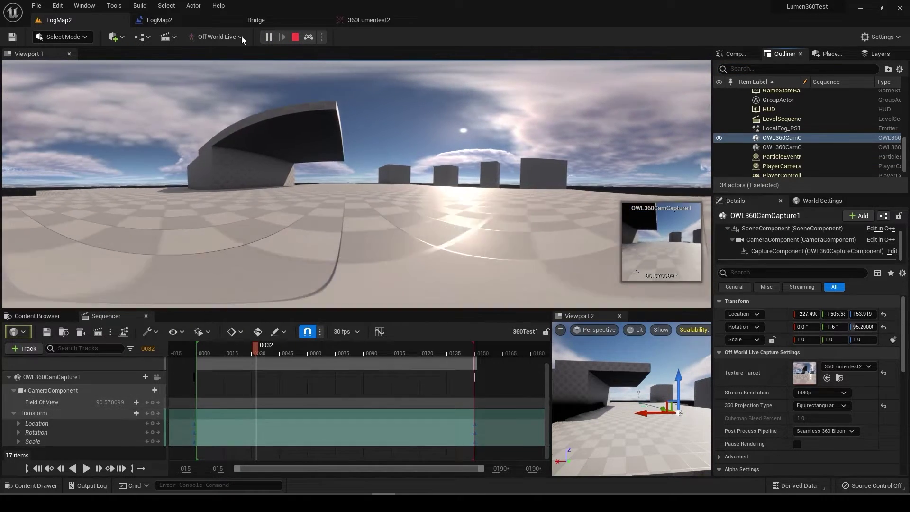
{"action": "left_click", "coordinate": [295, 37]}
- Place an Exponential Height Fog in the level and turn off Pause Rendering on OWL360CamCapture2
{"action": "left_click_drag", "start_coordinate": [810, 88], "coordinate": [297, 231]}
{"action": "left_click", "coordinate": [401, 216]}
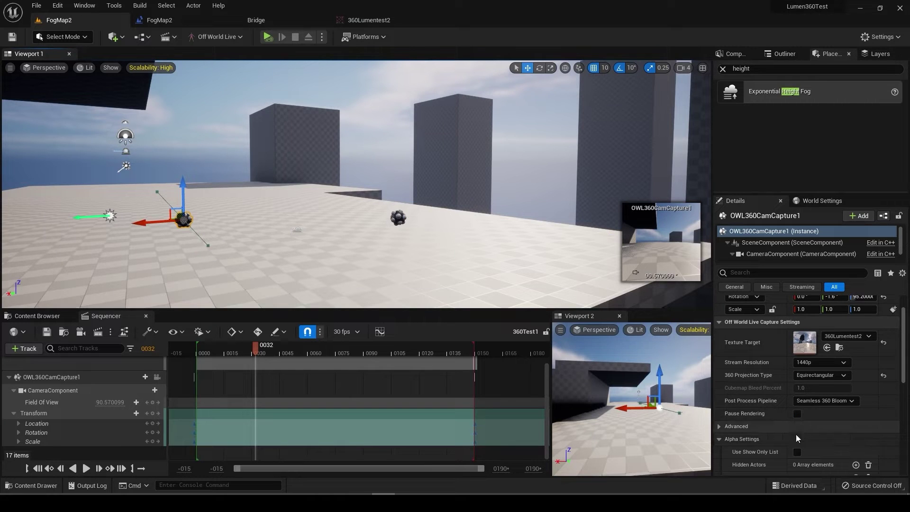
{"action": "left_click", "coordinate": [797, 413]}
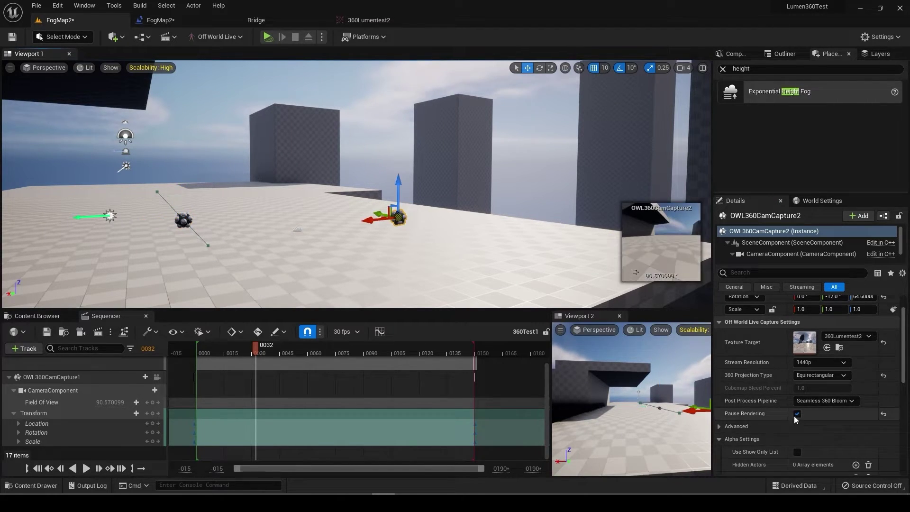
- Open the 360Lumentest2 render target and pilot OWL360CamCapture2 in the second viewport to a new position and angle above the platform
{"action": "double_click", "coordinate": [807, 347]}
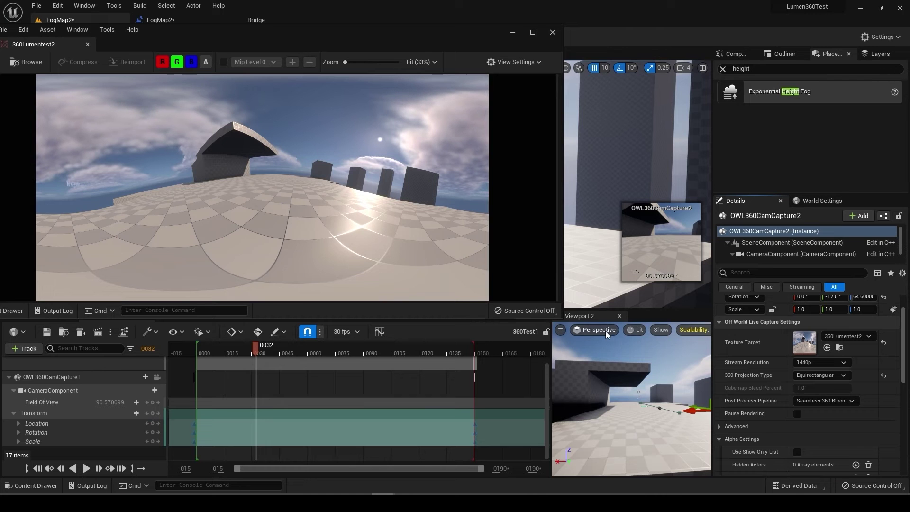
{"action": "left_click", "coordinate": [605, 331]}
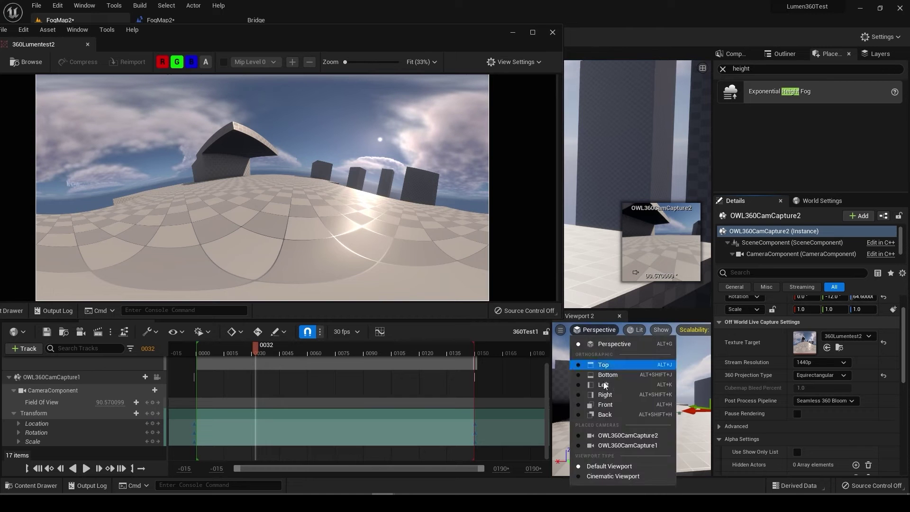
{"action": "left_click", "coordinate": [630, 437]}
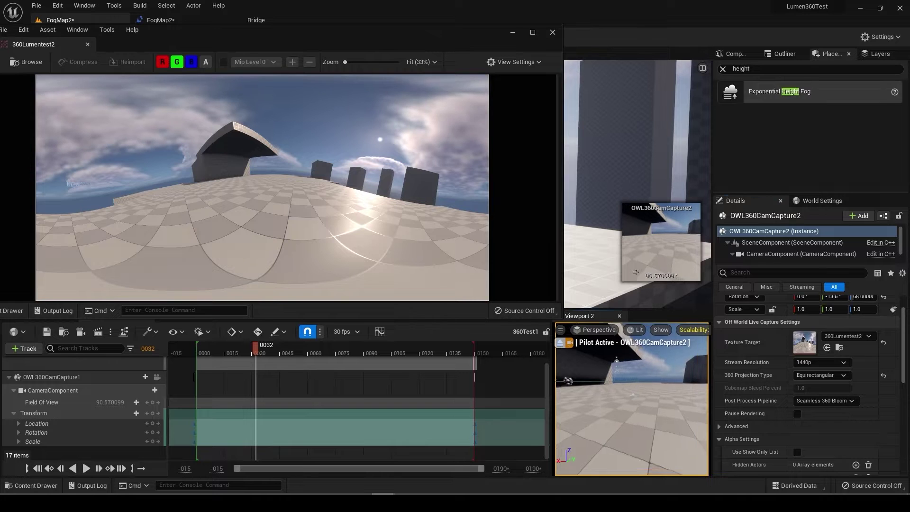
{"action": "mouse_move", "coordinate": [650, 415]}
{"action": "right_mouse_down"}
{"action": "mouse_move", "coordinate": [693, 406]}
{"action": "mouse_move", "coordinate": [664, 403]}
{"action": "mouse_move", "coordinate": [636, 427]}
{"action": "right_mouse_up"}
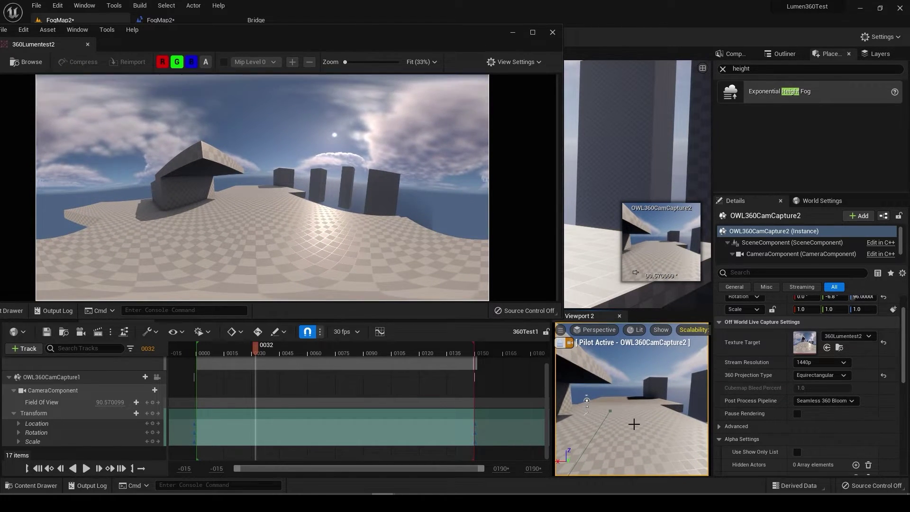
{"action": "right_click_drag", "start_coordinate": [635, 424], "coordinate": [659, 420]}
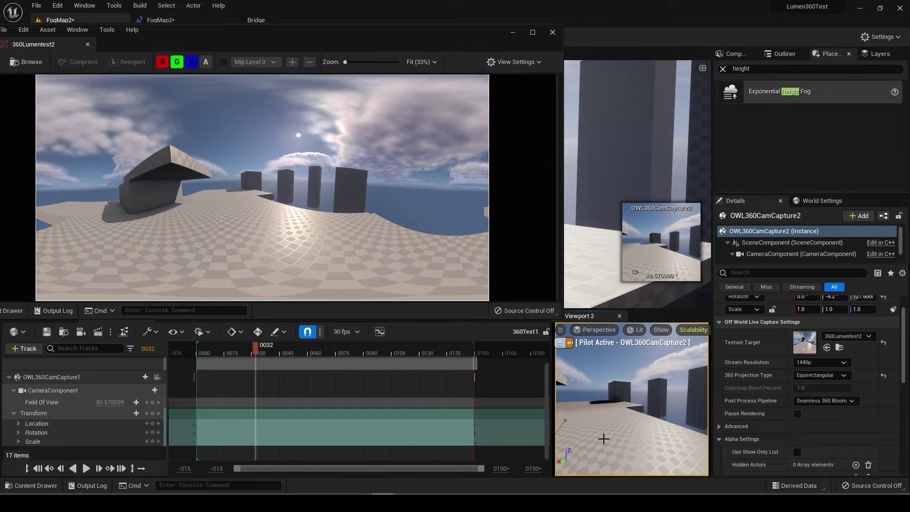
{"action": "left_click", "coordinate": [553, 32]}
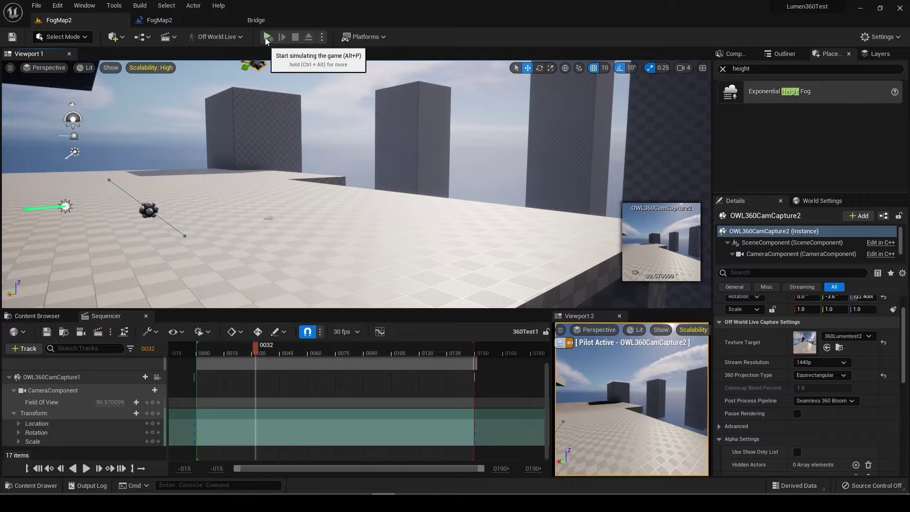
- Run a short simulation, stop it, and switch rendering from OWL360CamCapture2 back to OWL360CamCapture1 through Pause Rendering
{"action": "left_click", "coordinate": [267, 37]}
{"action": "key", "text": "Escape"}
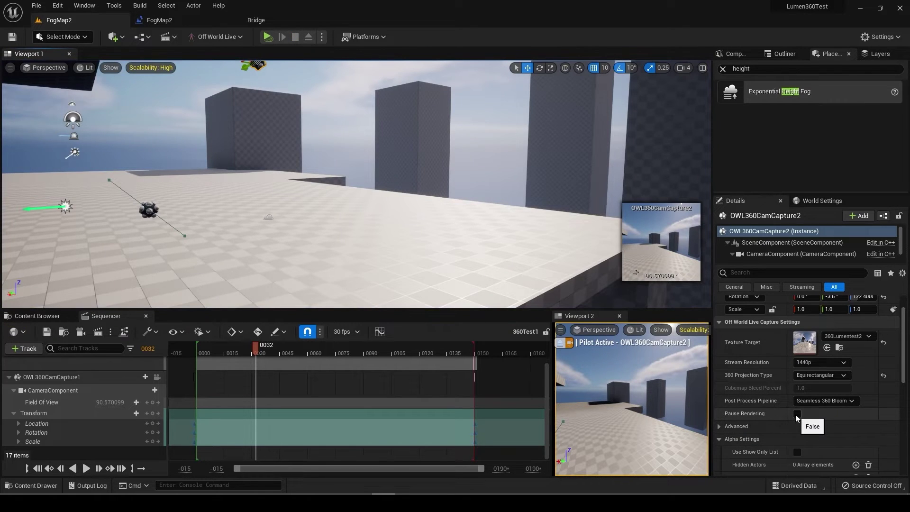
{"action": "left_click", "coordinate": [797, 414]}
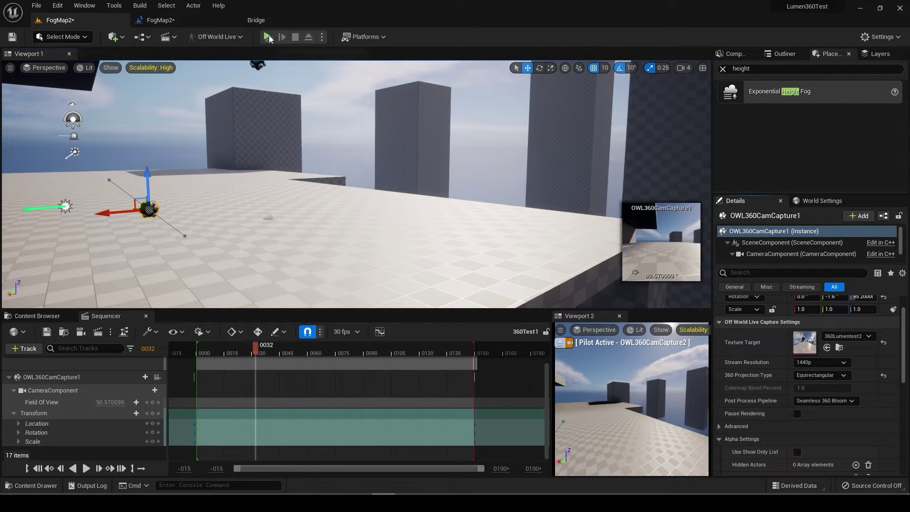
- Place a new Exponential Height Fog in the level and check the 360 capture in simulation
{"action": "left_click", "coordinate": [267, 37]}
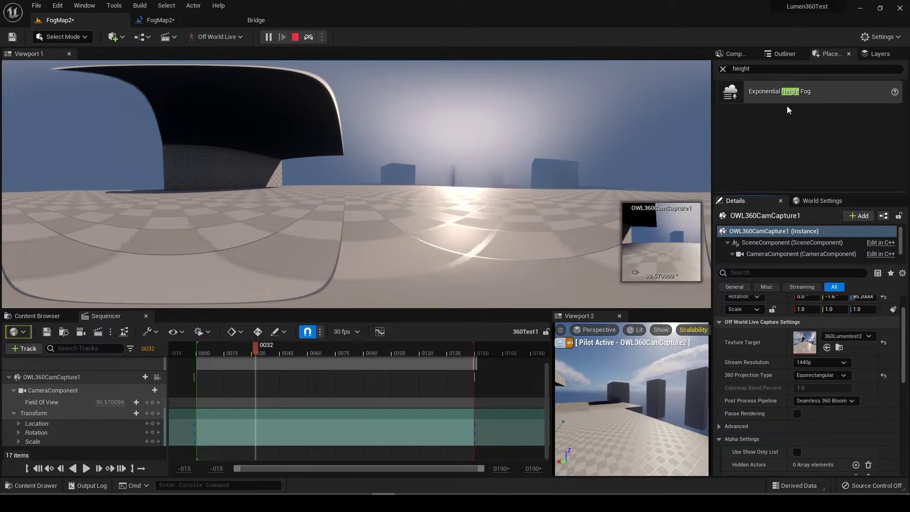
{"action": "left_click_drag", "start_coordinate": [777, 92], "coordinate": [479, 303]}
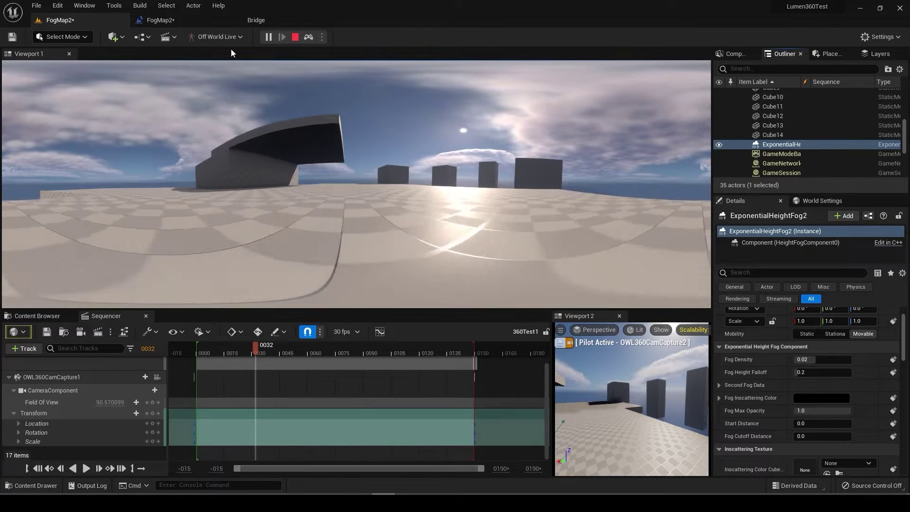
{"action": "key", "text": "Escape"}
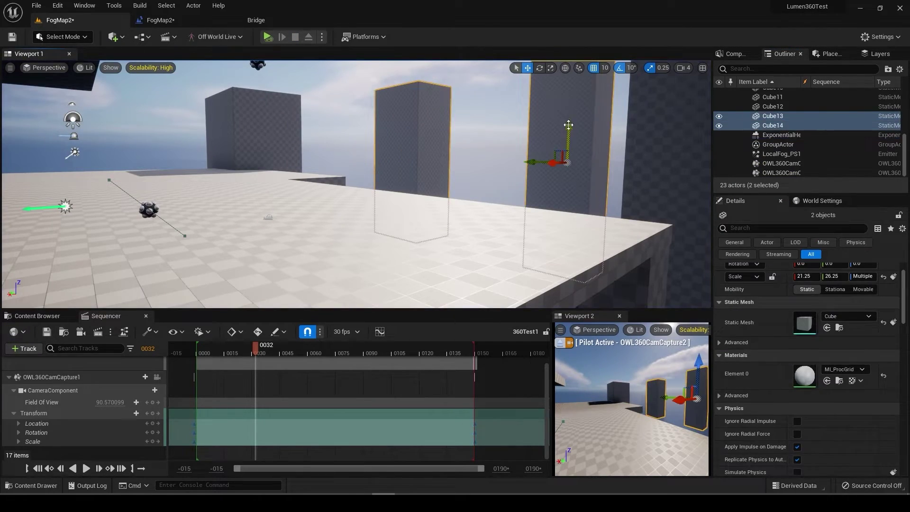
- Simulate the level with the two tall cubes Cube13 and Cube14 moved out of view, then undo the move
{"action": "key", "text": "alt+p"}
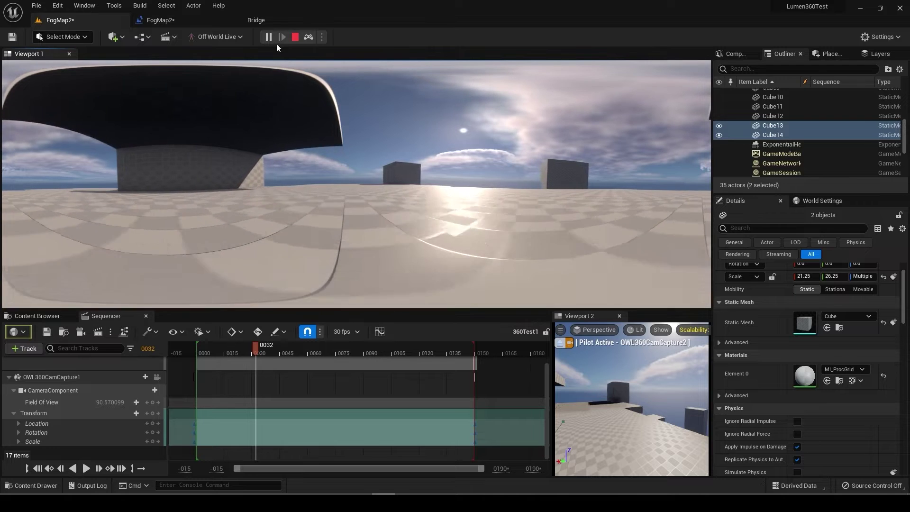
{"action": "left_click", "coordinate": [295, 37]}
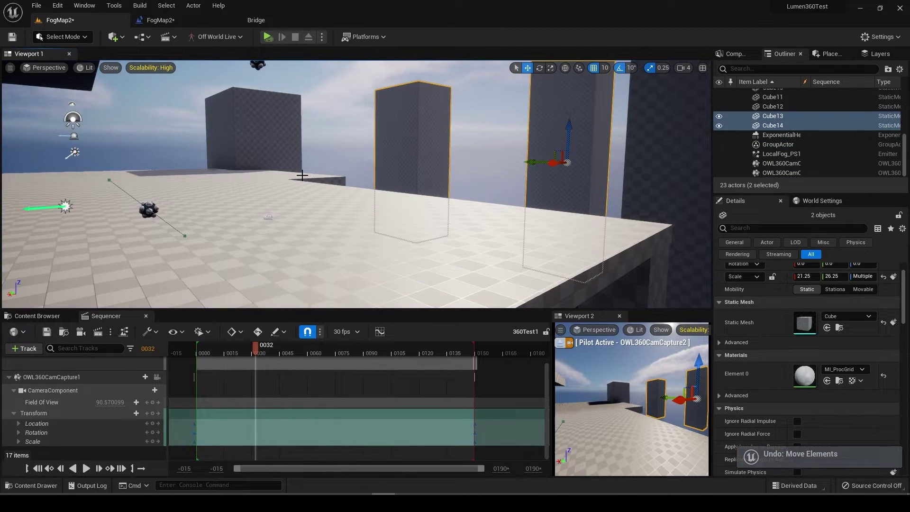
- Raise the group containing Cube7, Cube8 and Cube9 into a low wall around the platform and preview the 360 capture in simulation
{"action": "left_click", "coordinate": [306, 183]}
{"action": "right_click_drag", "start_coordinate": [307, 185], "coordinate": [260, 185]}
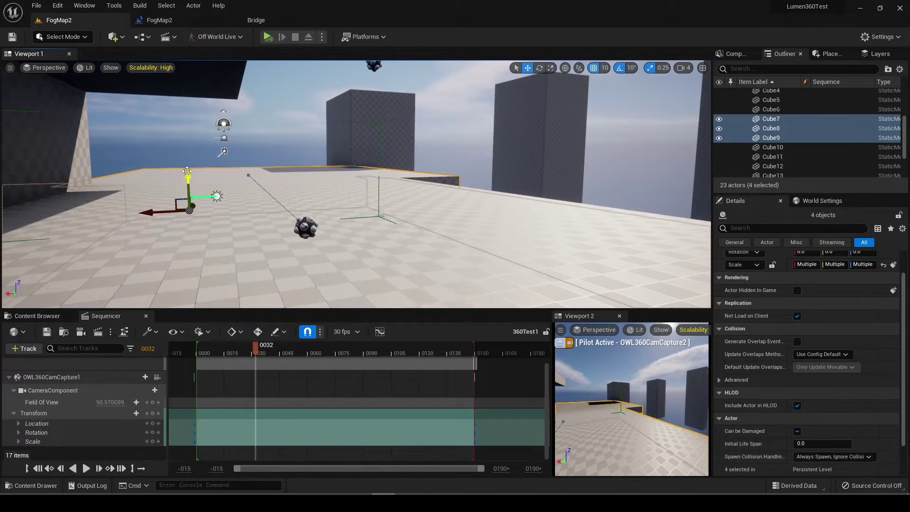
{"action": "mouse_move", "coordinate": [188, 139]}
{"action": "left_mouse_down"}
{"action": "mouse_move", "coordinate": [187, 116]}
{"action": "mouse_move", "coordinate": [187, 125]}
{"action": "left_mouse_up"}
{"action": "right_click_drag", "start_coordinate": [187, 125], "coordinate": [258, 124]}
{"action": "right_click_drag", "start_coordinate": [371, 190], "coordinate": [436, 220]}
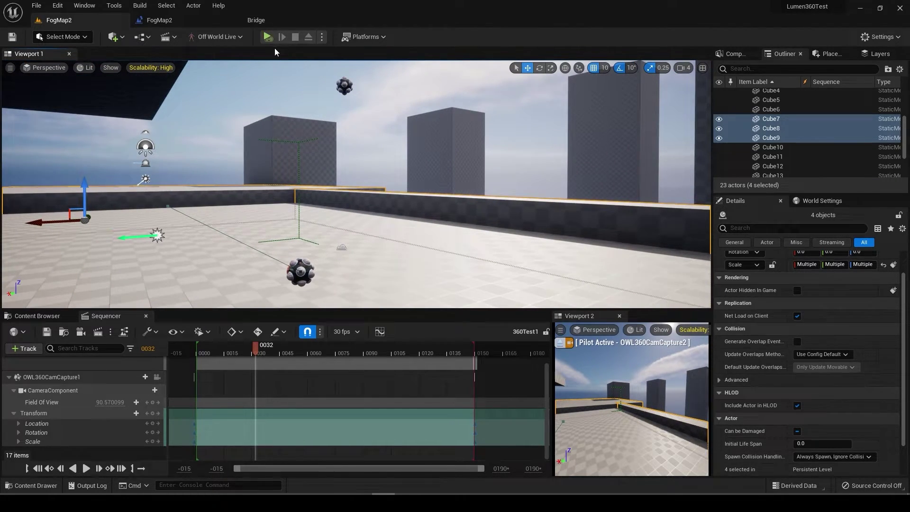
{"action": "right_click_drag", "start_coordinate": [356, 114], "coordinate": [380, 128]}
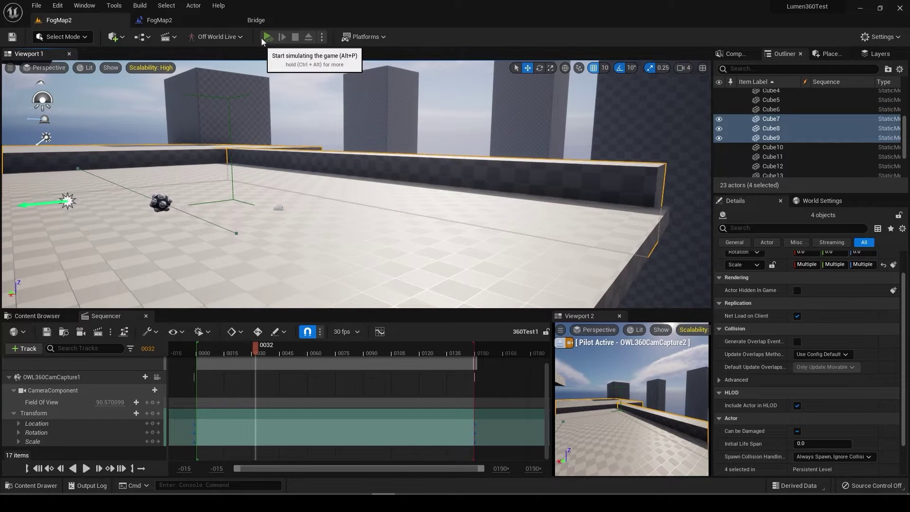
{"action": "left_click", "coordinate": [268, 37]}
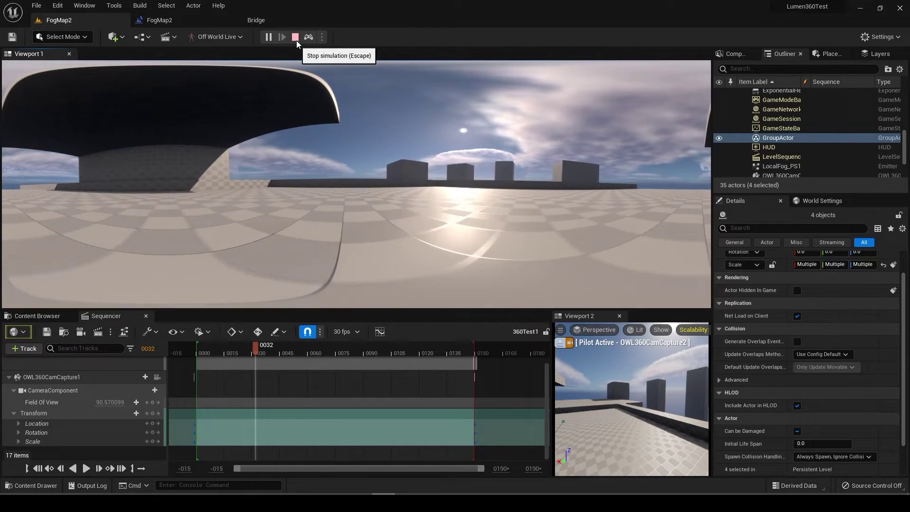
{"action": "left_click", "coordinate": [296, 39]}
- Search the placeable actors for "height" and place an Exponential Height Fog on the platform
{"action": "right_click_drag", "start_coordinate": [476, 215], "coordinate": [396, 210]}
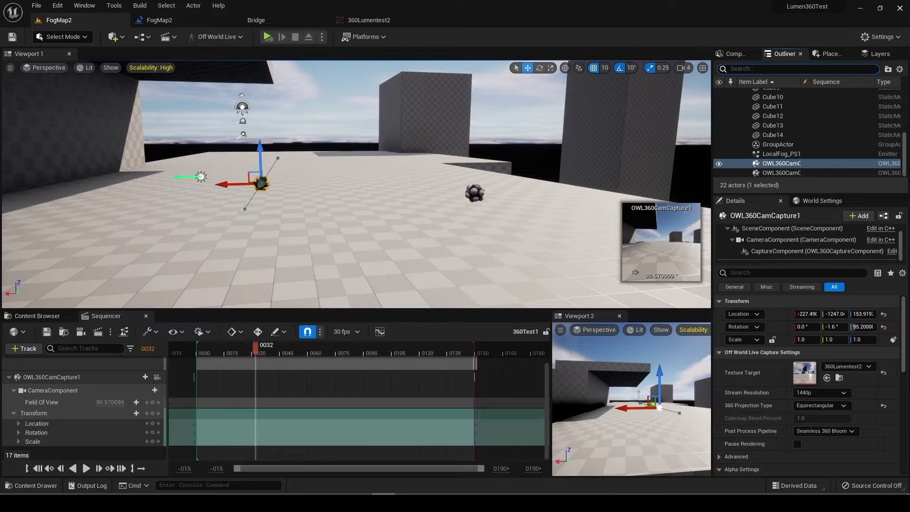
{"action": "left_click", "coordinate": [828, 54]}
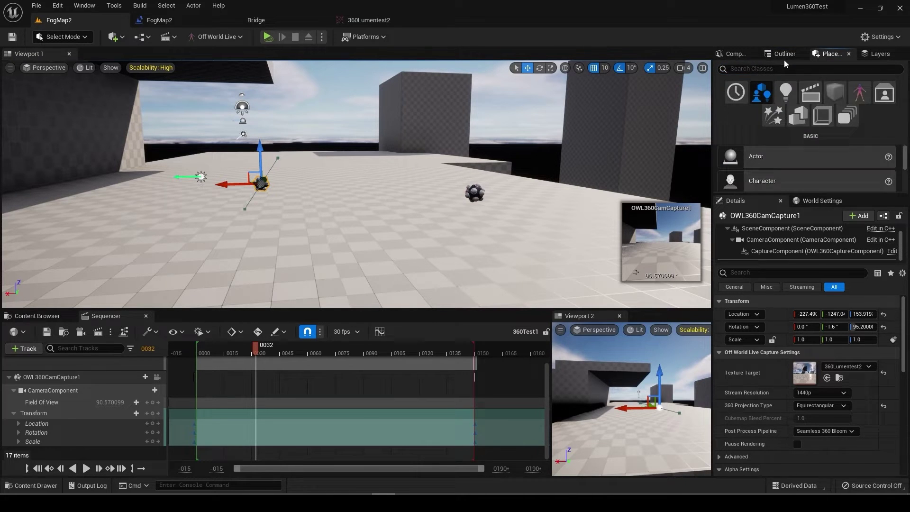
{"action": "left_click", "coordinate": [784, 58]}
{"action": "left_click", "coordinate": [816, 60]}
{"action": "type", "text": "height"}
{"action": "left_click_drag", "start_coordinate": [780, 91], "coordinate": [331, 187]}
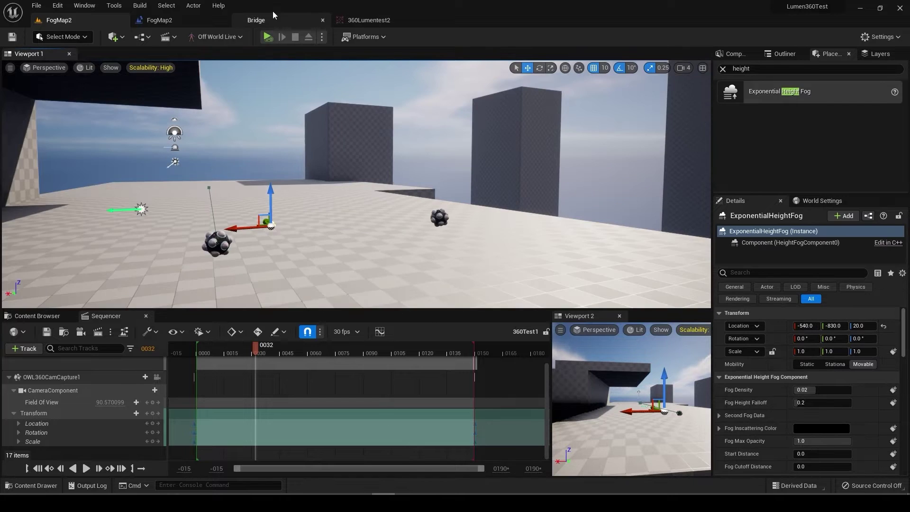
- Simulate the level and try Fog Density values of 0.05, 3 and 6 before setting it to 10
{"action": "left_click", "coordinate": [268, 37]}
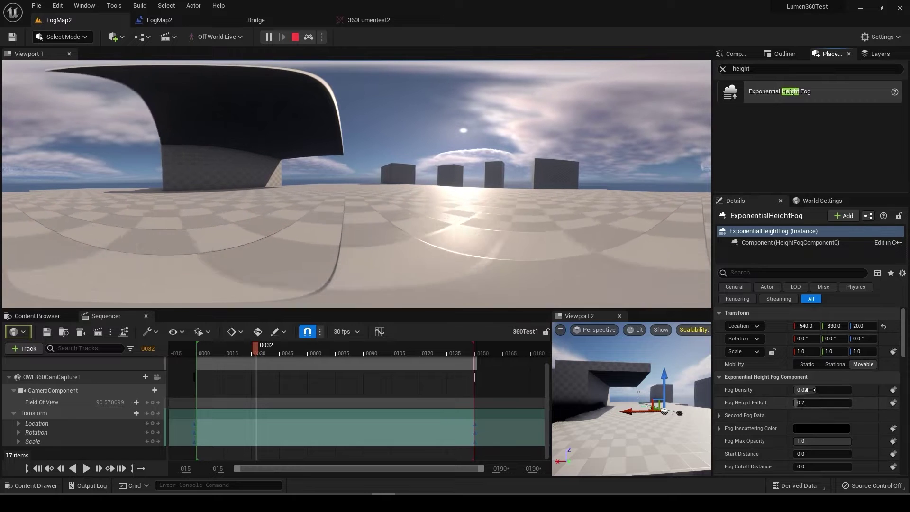
{"action": "left_click", "coordinate": [810, 390]}
{"action": "type", "text": "0.05"}
{"action": "key", "text": "Return"}
{"action": "type", "text": "3"}
{"action": "key", "text": "Return"}
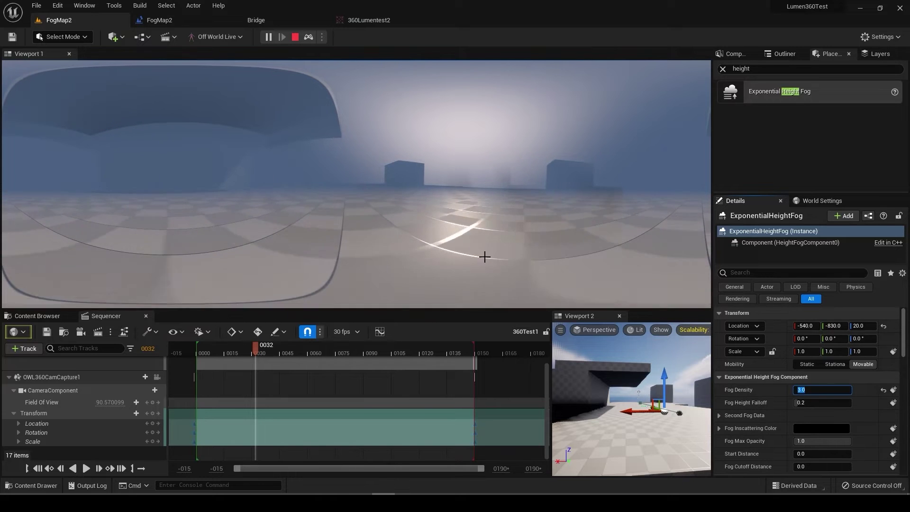
{"action": "type", "text": "6"}
{"action": "key", "text": "Return"}
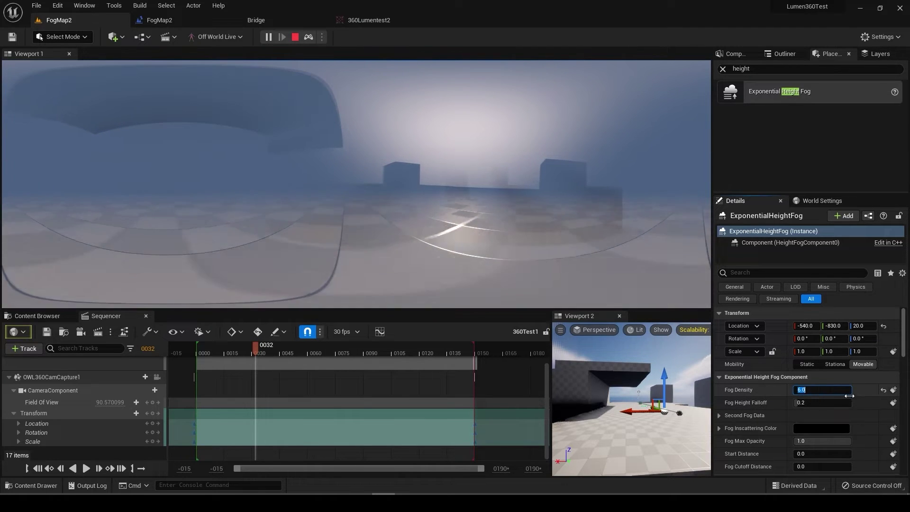
{"action": "key", "text": "Return"}
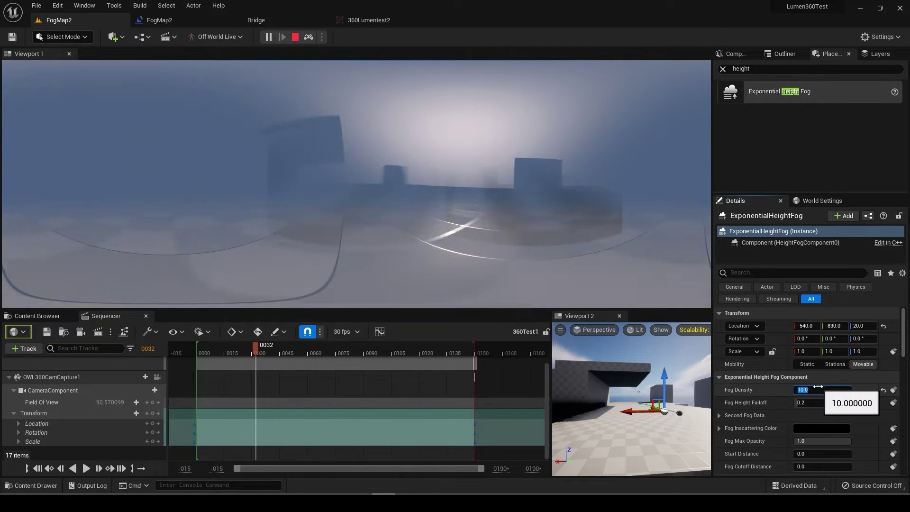
{"action": "key", "text": "Escape"}
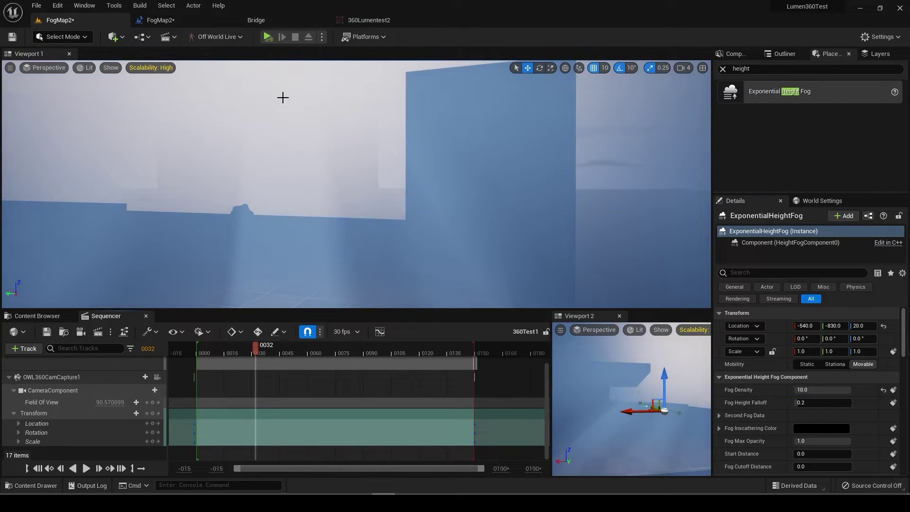
- Simulate the level again and raise the height fog's Start Distance to about 680
{"action": "right_click_drag", "start_coordinate": [283, 98], "coordinate": [443, 225]}
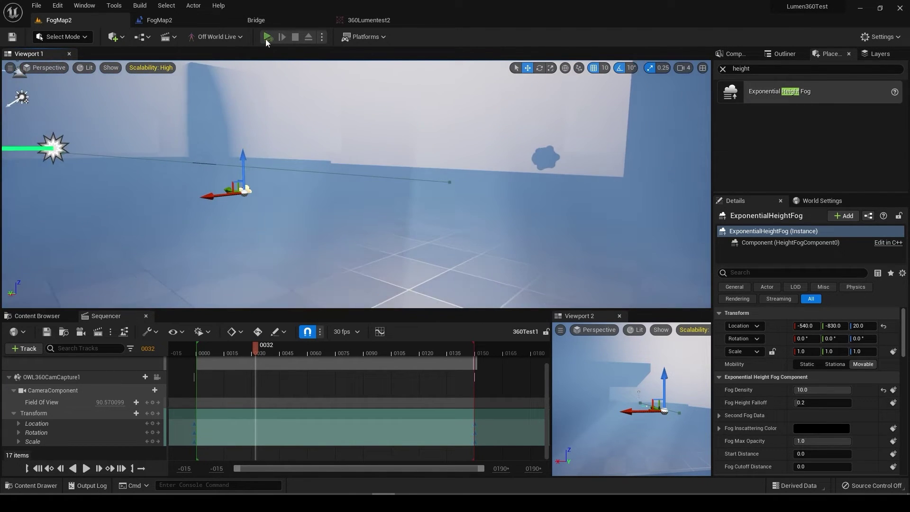
{"action": "left_click", "coordinate": [268, 36]}
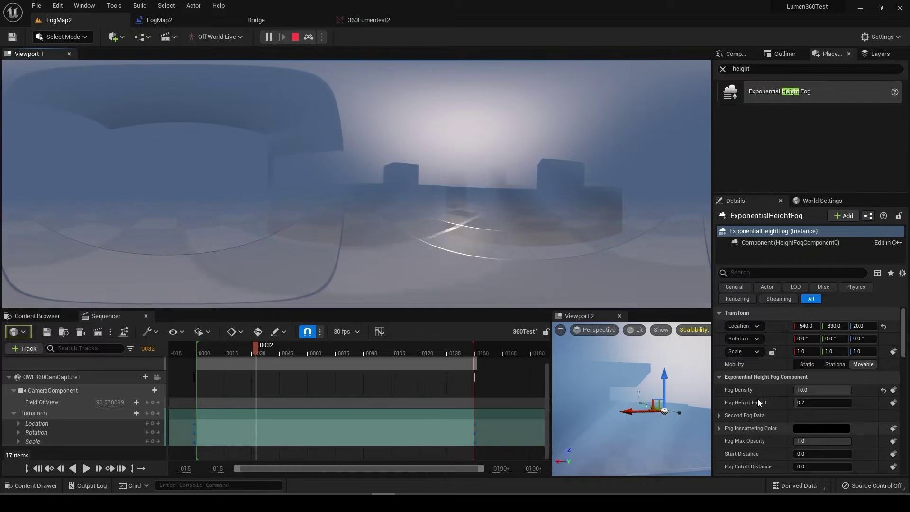
{"action": "scroll", "coordinate": [758, 408], "scroll_direction": "down", "scroll_amount": 1}
{"action": "scroll", "coordinate": [769, 443], "scroll_direction": "down", "scroll_amount": 1}
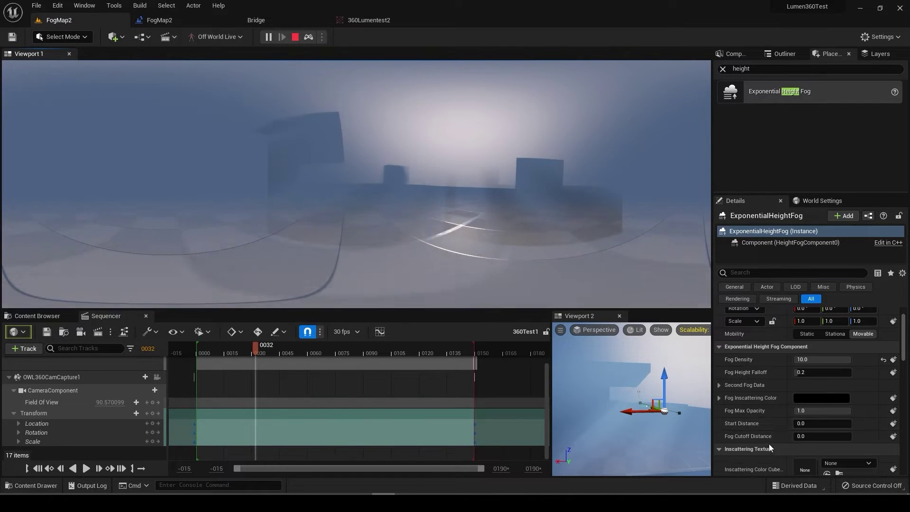
{"action": "mouse_move", "coordinate": [805, 423]}
{"action": "left_mouse_down"}
{"action": "mouse_move", "coordinate": [833, 423]}
{"action": "mouse_move", "coordinate": [822, 423]}
{"action": "left_mouse_up"}
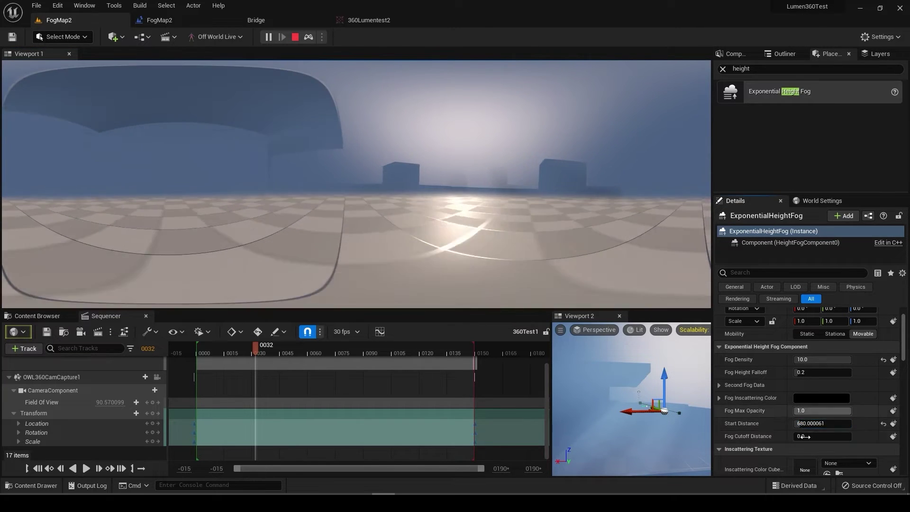
- Stop the simulation and increase the height fog's Start Distance to 2560
{"action": "left_click", "coordinate": [815, 360]}
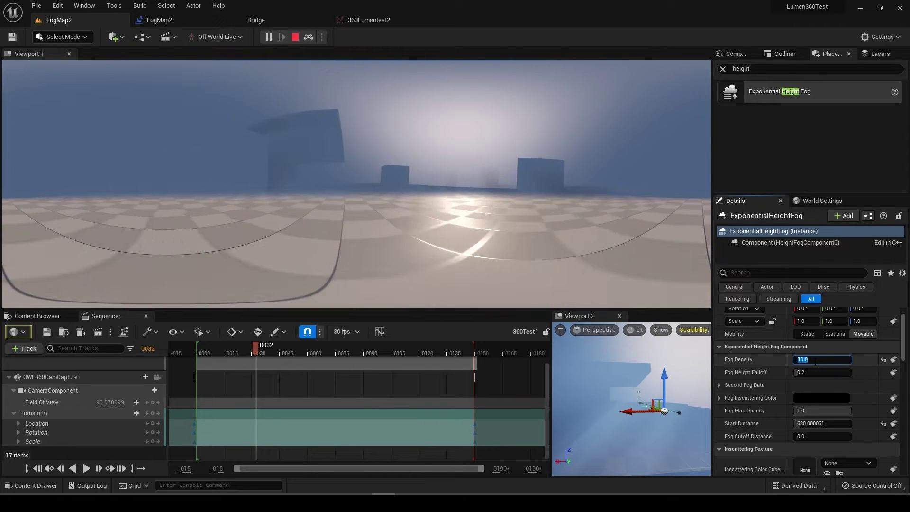
{"action": "key", "text": "Escape"}
{"action": "left_click_drag", "start_coordinate": [818, 424], "coordinate": [823, 423]}
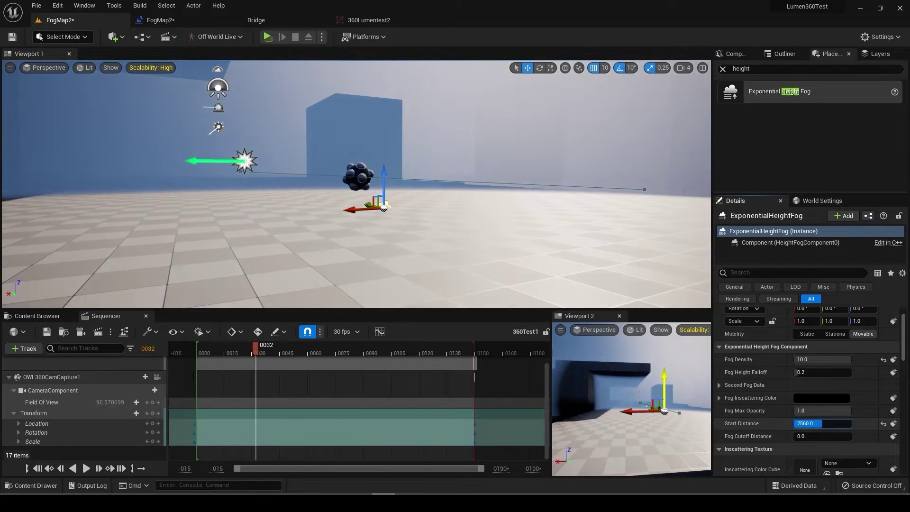
- Raise the height fog's Start Distance to 3240 and save the level
{"action": "right_click_drag", "start_coordinate": [521, 251], "coordinate": [579, 241]}
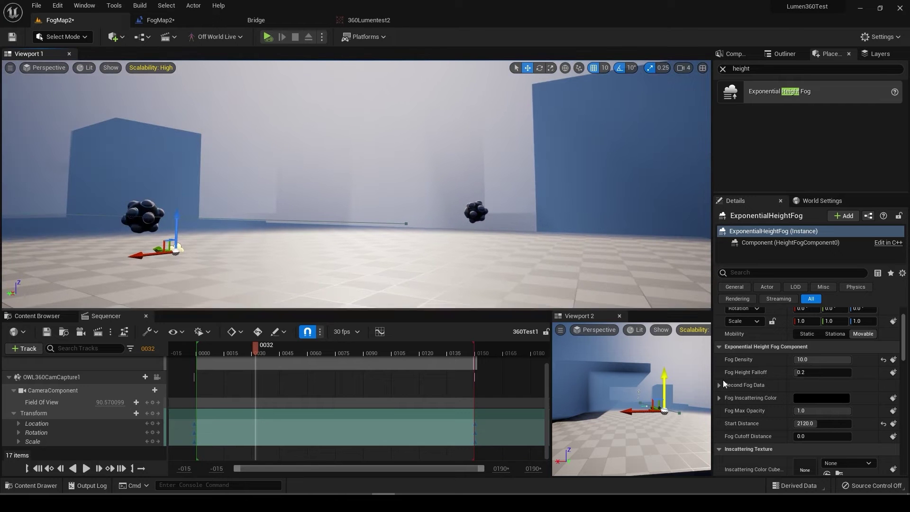
{"action": "left_click_drag", "start_coordinate": [823, 424], "coordinate": [825, 423]}
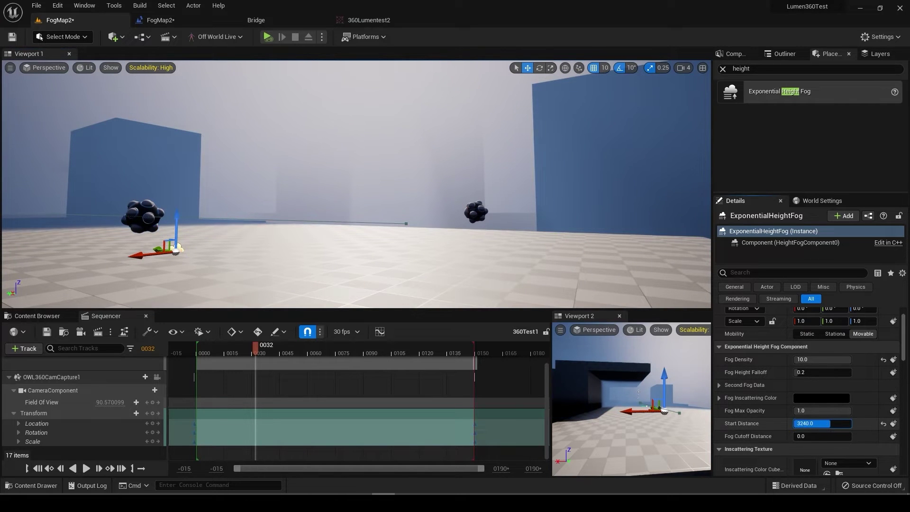
{"action": "right_click_drag", "start_coordinate": [398, 221], "coordinate": [437, 224]}
{"action": "key", "text": "ctrl+s"}
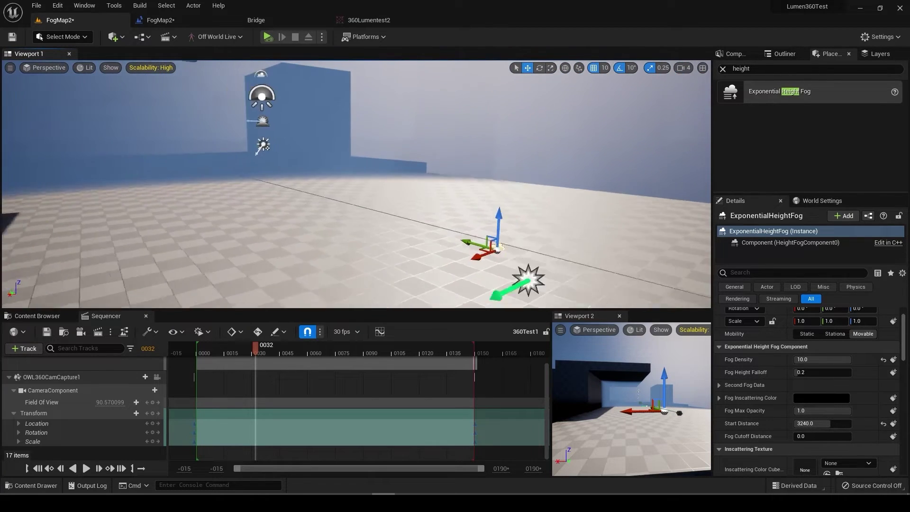
{"action": "key", "text": "ctrl+s"}
{"action": "mouse_move", "coordinate": [312, 178]}
{"action": "right_mouse_down"}
{"action": "mouse_move", "coordinate": [322, 178]}
{"action": "mouse_move", "coordinate": [313, 175]}
{"action": "right_mouse_up"}
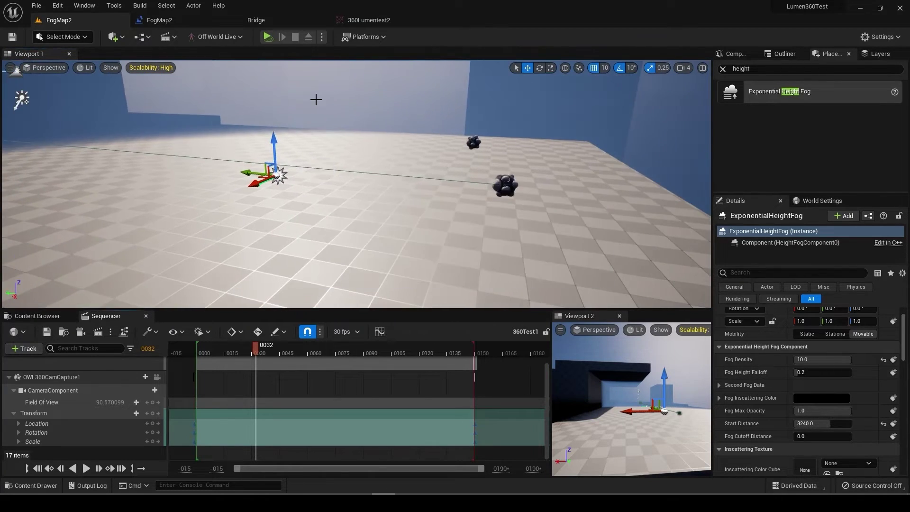
- Simulate the level, try Fog Density values of 3 and 1.4 in the 360 capture, and stop the simulation
{"action": "left_click", "coordinate": [268, 37]}
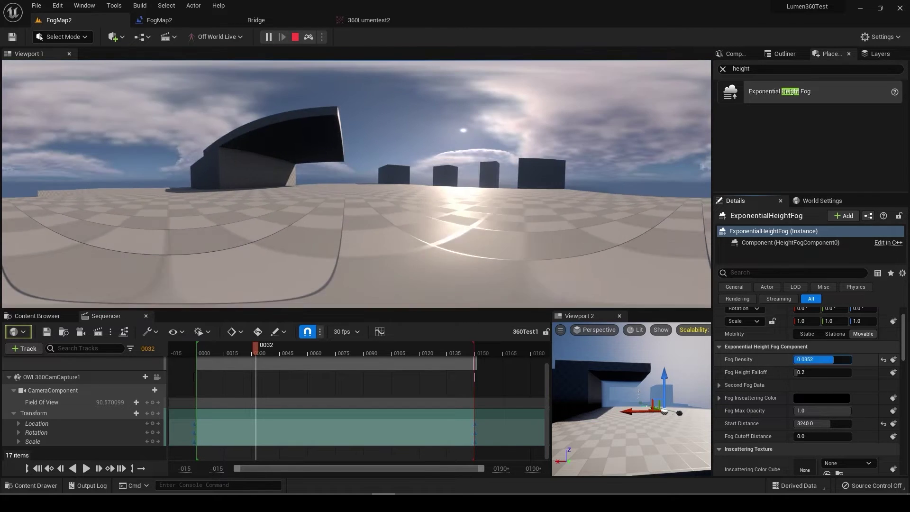
{"action": "left_click_drag", "start_coordinate": [833, 359], "coordinate": [850, 360]}
{"action": "type", "text": "3"}
{"action": "key", "text": "Return"}
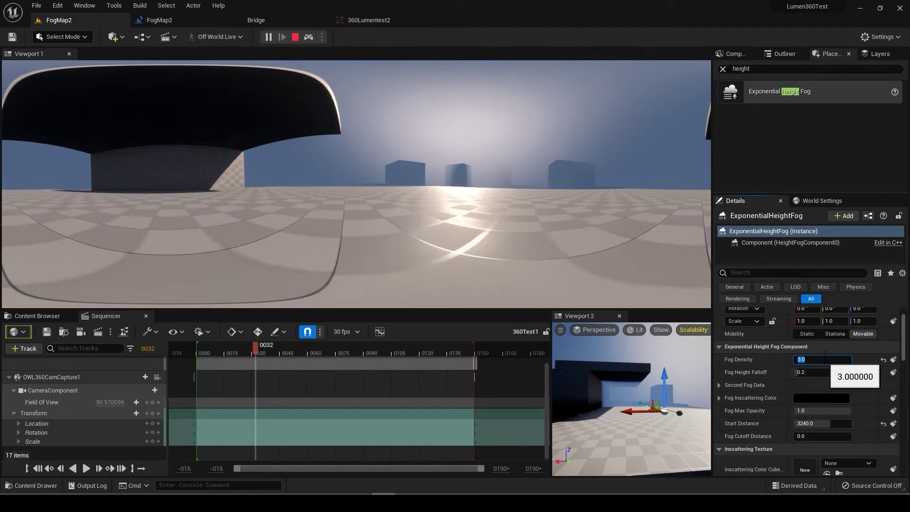
{"action": "type", "text": "1.4"}
{"action": "key", "text": "Return"}
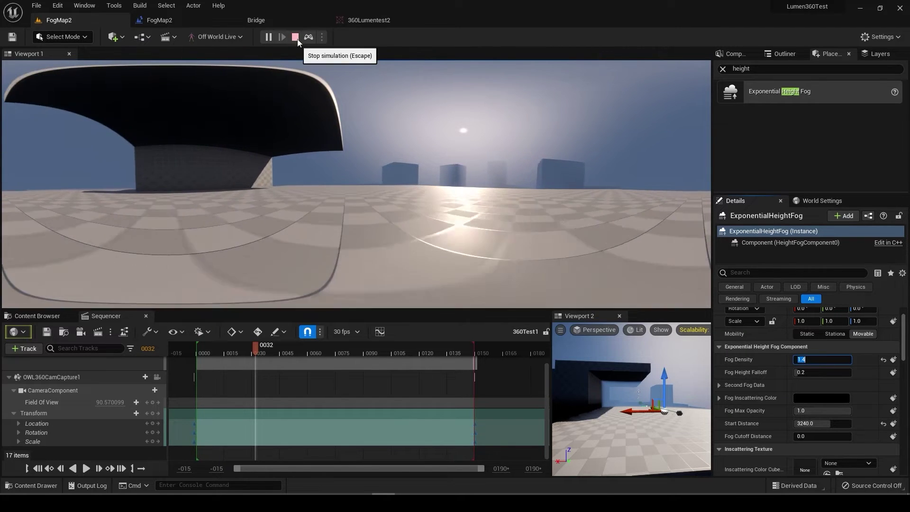
{"action": "left_click", "coordinate": [296, 38]}
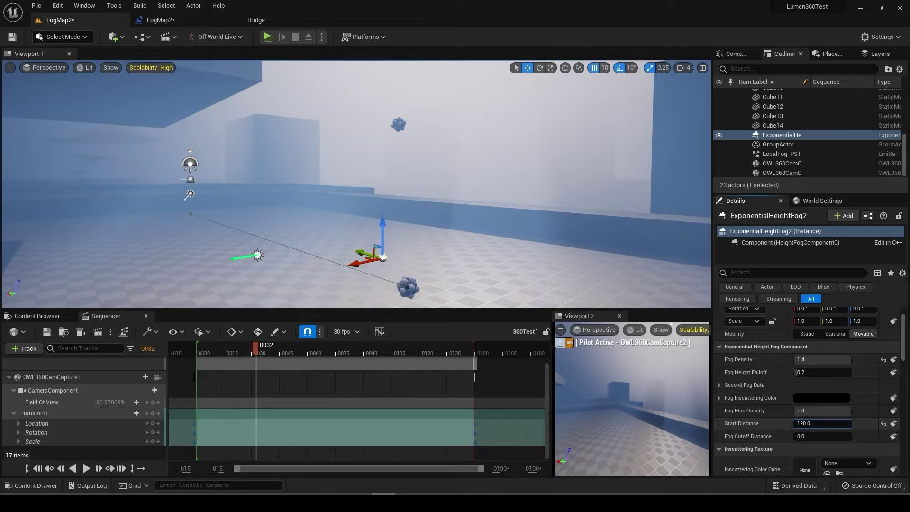
- Raise the second height fog's Start Distance to 1960 and simulate the level
{"action": "left_click_drag", "start_coordinate": [822, 423], "coordinate": [863, 423]}
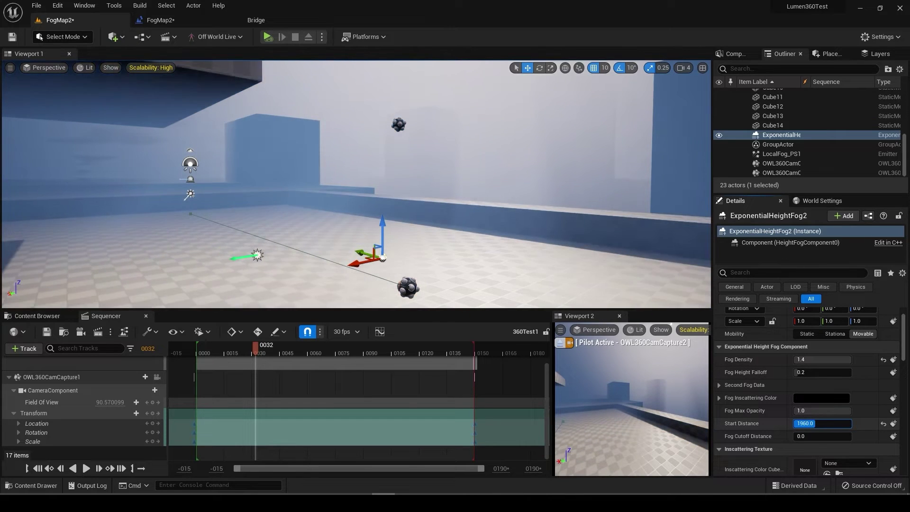
{"action": "left_click", "coordinate": [267, 36]}
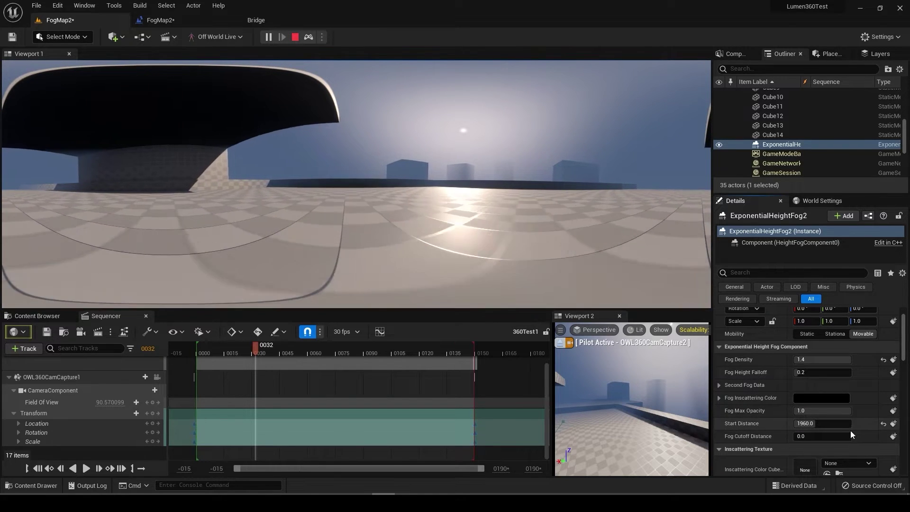
- Try Start Distance values of about 960, 0, 640 and 160 on the height fog, and stop the simulation
{"action": "left_click_drag", "start_coordinate": [826, 423], "coordinate": [814, 424]}
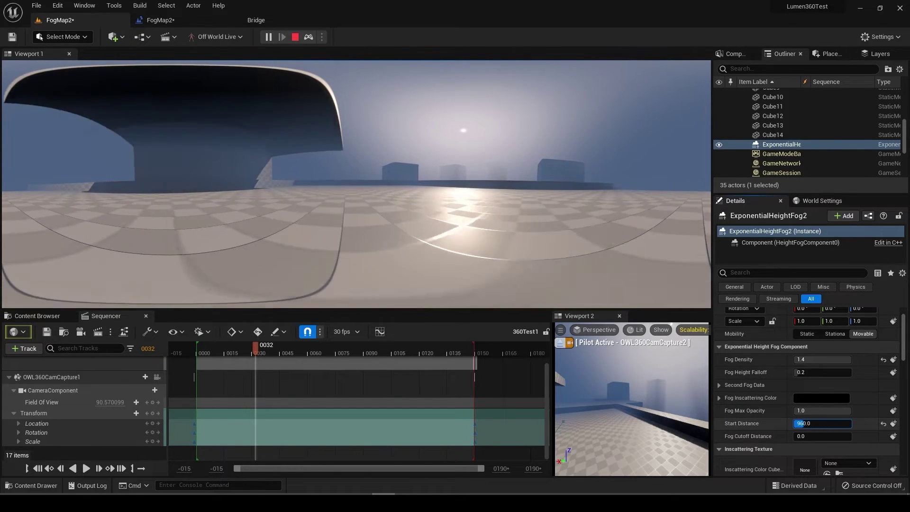
{"action": "key", "text": "Delete"}
{"action": "key", "text": "Delete"}
{"action": "type", "text": "44"}
{"action": "key", "text": "Delete"}
{"action": "key", "text": "Delete"}
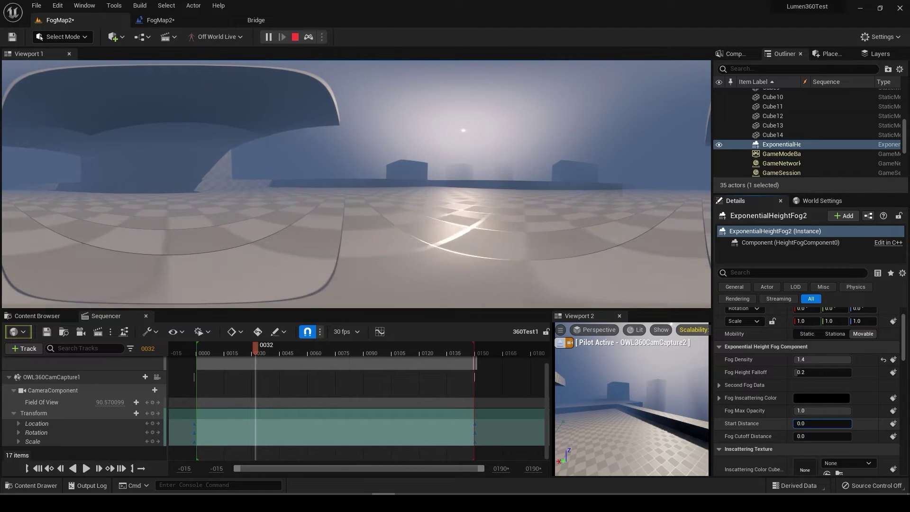
{"action": "type", "text": "64"}
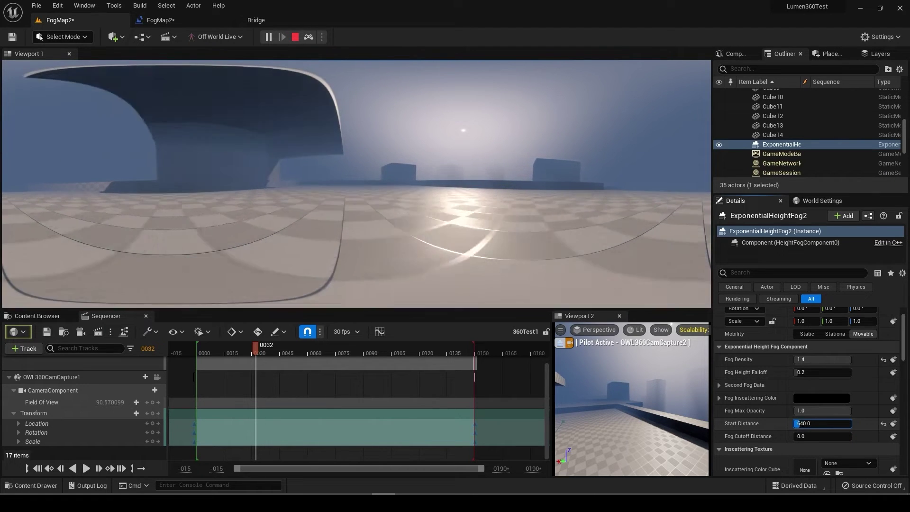
{"action": "mouse_move", "coordinate": [825, 425]}
{"action": "left_mouse_down"}
{"action": "mouse_move", "coordinate": [833, 425]}
{"action": "mouse_move", "coordinate": [818, 425]}
{"action": "mouse_move", "coordinate": [835, 428]}
{"action": "left_mouse_up"}
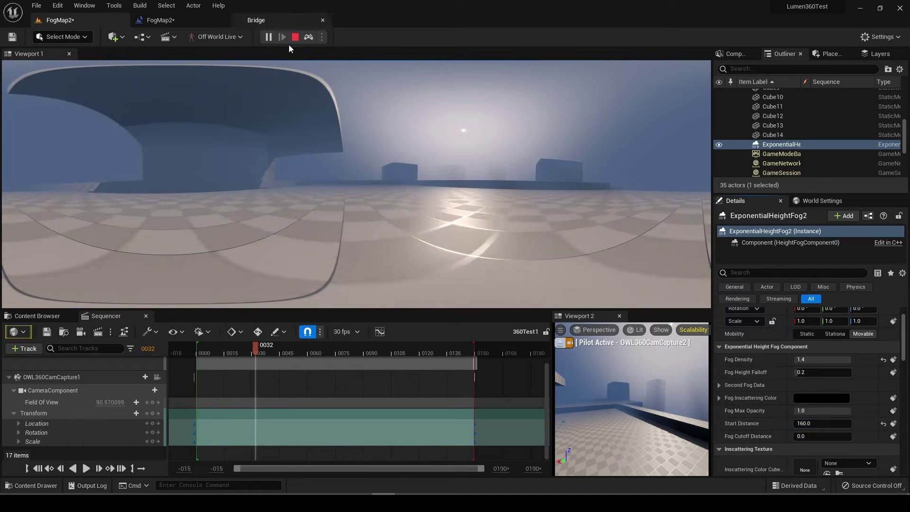
{"action": "left_click", "coordinate": [295, 37]}
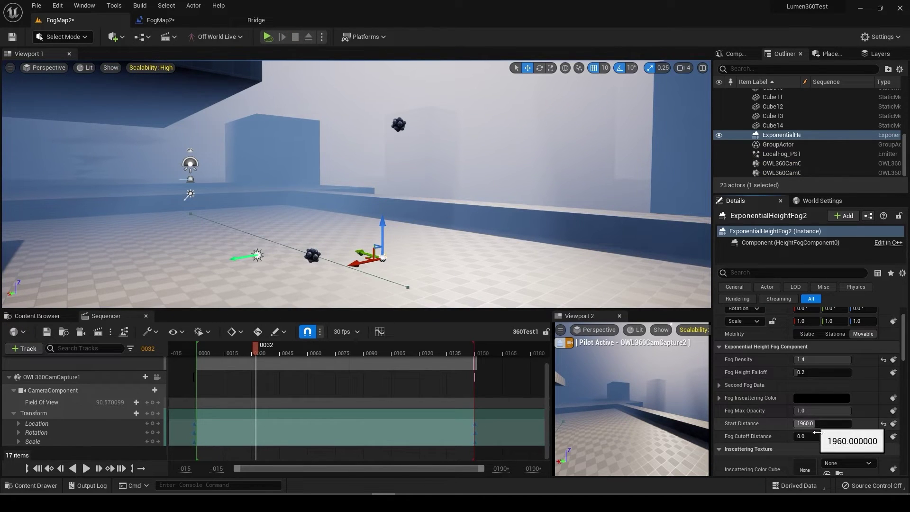
- Simulate again, trying Fog Max Opacity around 0.648, Fog Density 3 and 10, and a Fog Cutoff Distance of 11880800, and stop the simulation
{"action": "left_click", "coordinate": [267, 37]}
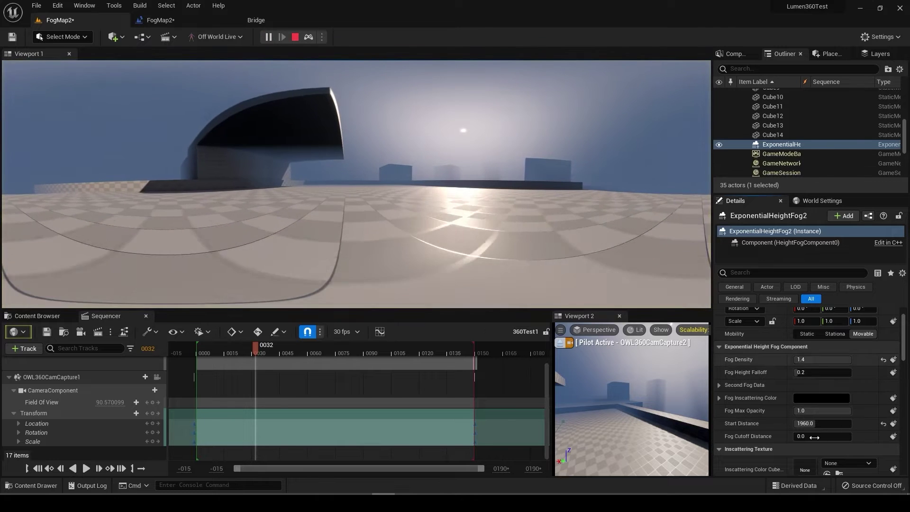
{"action": "left_click_drag", "start_coordinate": [830, 410], "coordinate": [825, 410]}
{"action": "left_click", "coordinate": [817, 360]}
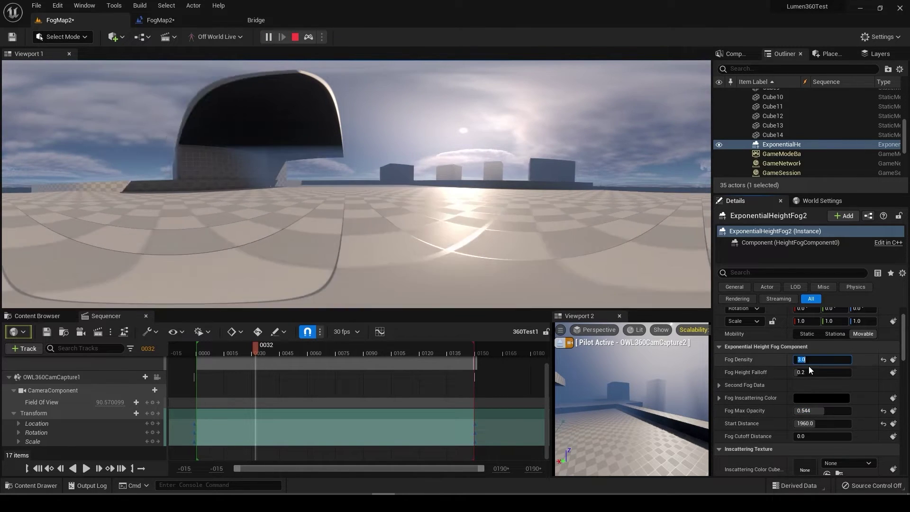
{"action": "type", "text": "3"}
{"action": "key", "text": "Return"}
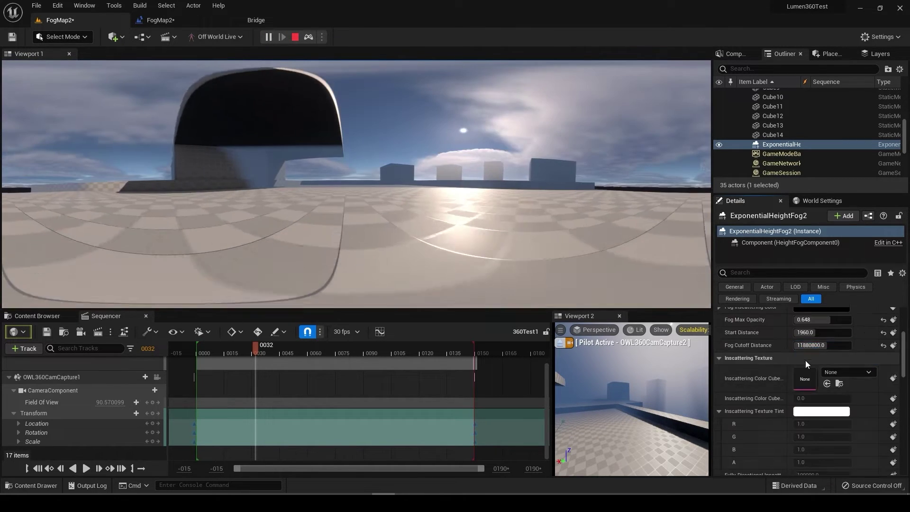
{"action": "scroll", "coordinate": [825, 360], "scroll_direction": "up", "scroll_amount": 4}
{"action": "scroll", "coordinate": [800, 365], "scroll_direction": "up", "scroll_amount": 1}
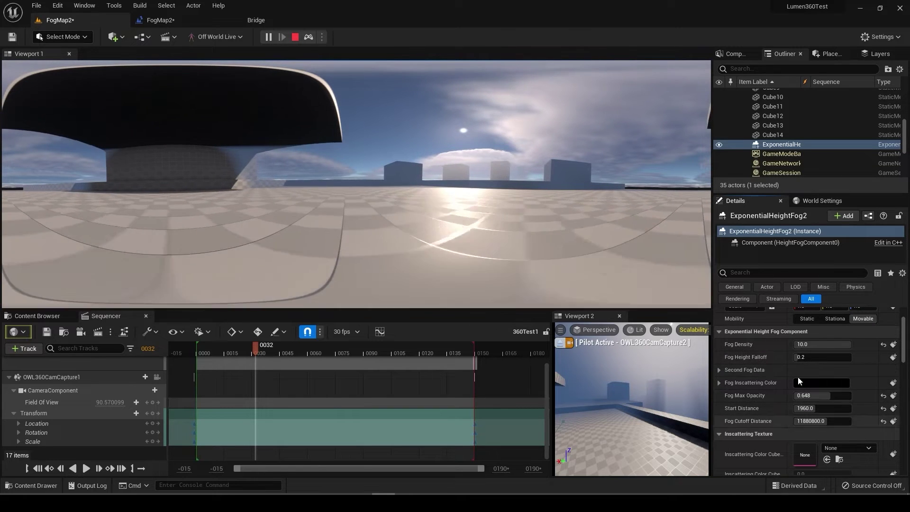
{"action": "left_click", "coordinate": [295, 37]}
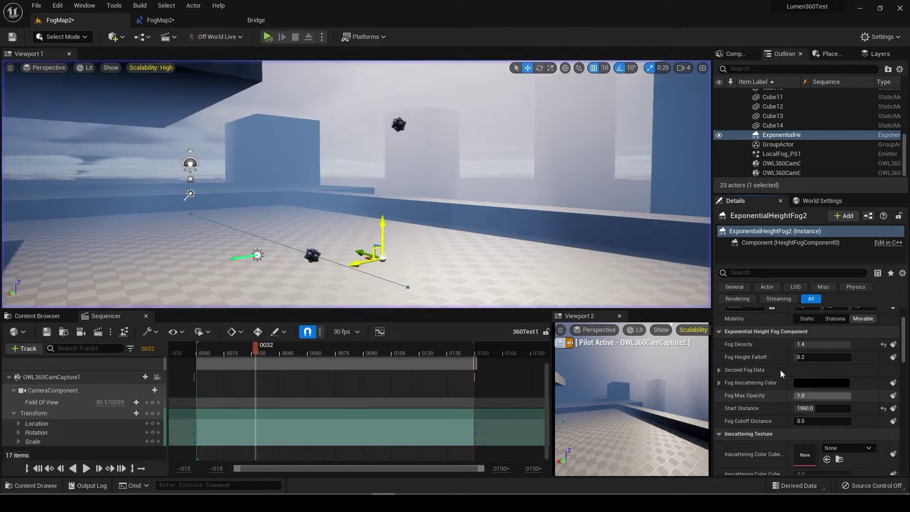
- Try the daylight texture as the fog's Inscattering Color Cubemap and undo it
{"action": "scroll", "coordinate": [770, 405], "scroll_direction": "down", "scroll_amount": 2}
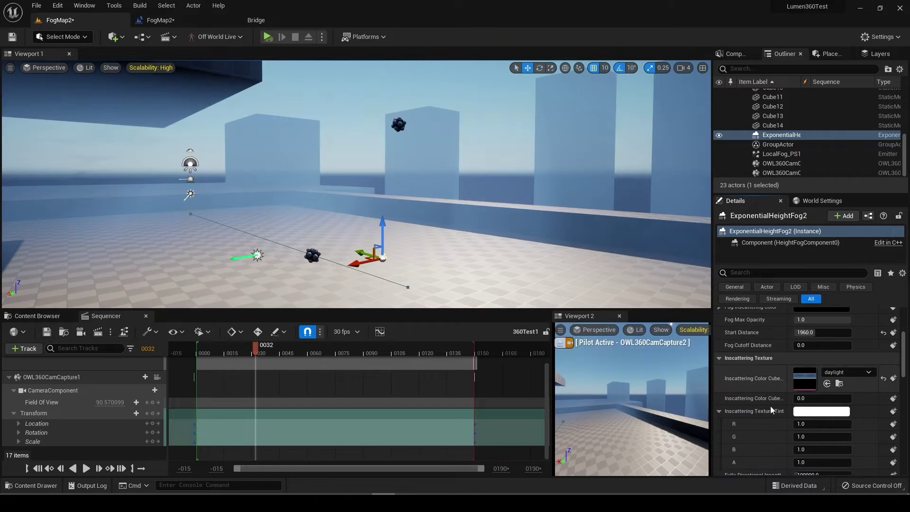
{"action": "key", "text": "ctrl+z"}
- Enable Volumetric Fog on the height fog, save, and review the remaining volumetric settings
{"action": "scroll", "coordinate": [812, 411], "scroll_direction": "down", "scroll_amount": 4}
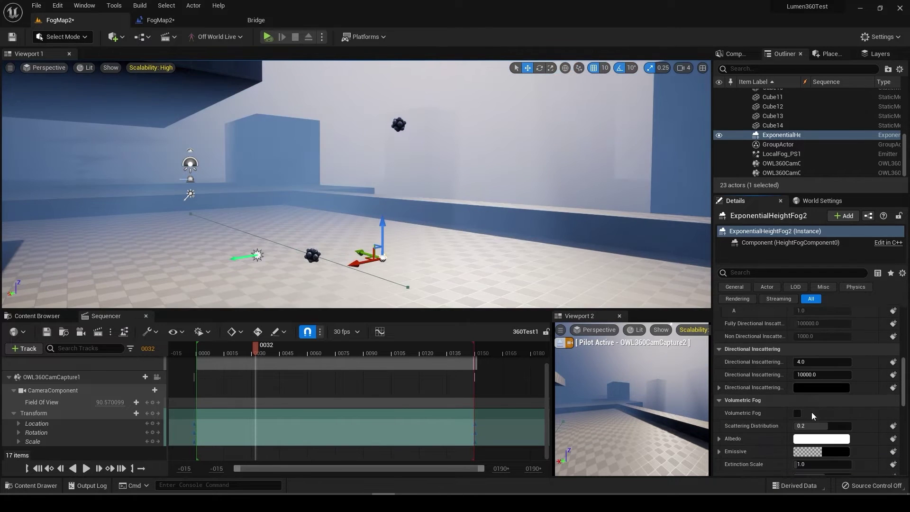
{"action": "left_click", "coordinate": [797, 413]}
{"action": "key", "text": "ctrl+s"}
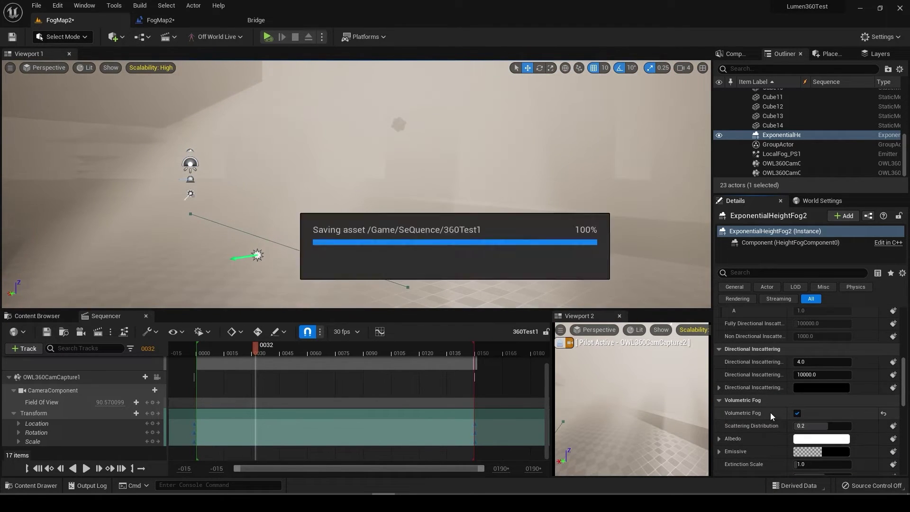
{"action": "scroll", "coordinate": [806, 407], "scroll_direction": "down", "scroll_amount": 2}
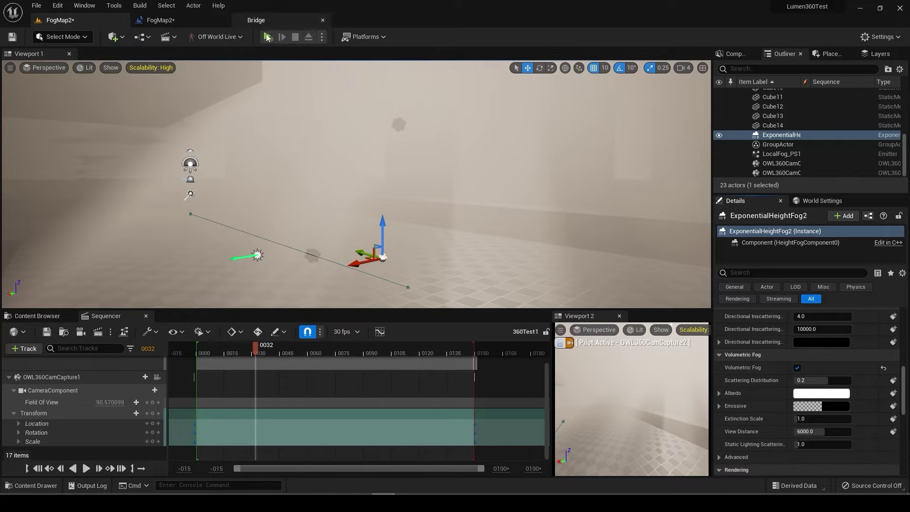
{"action": "scroll", "coordinate": [730, 423], "scroll_direction": "down", "scroll_amount": 3}
{"action": "scroll", "coordinate": [768, 377], "scroll_direction": "up", "scroll_amount": 3}
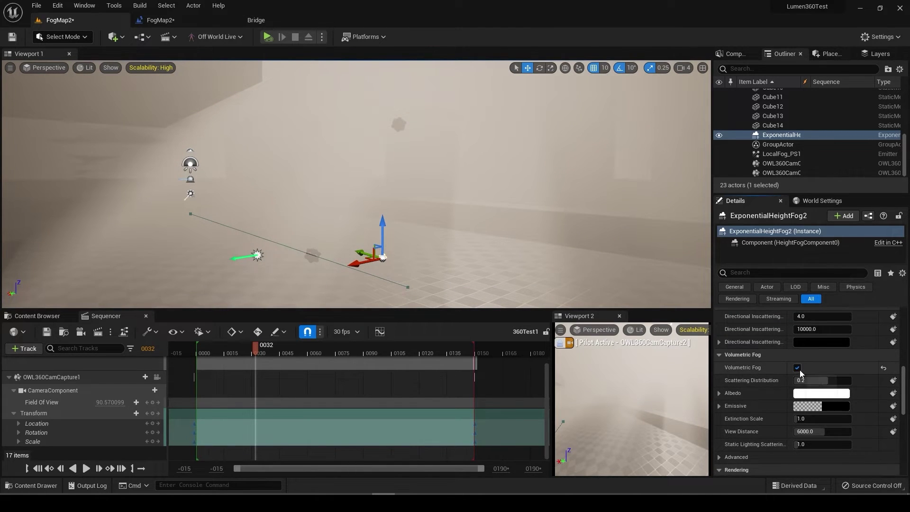
- Turn Volumetric Fog off and on again to compare the two looks in the viewport
{"action": "left_click", "coordinate": [797, 368]}
{"action": "scroll", "coordinate": [766, 399], "scroll_direction": "down", "scroll_amount": 1}
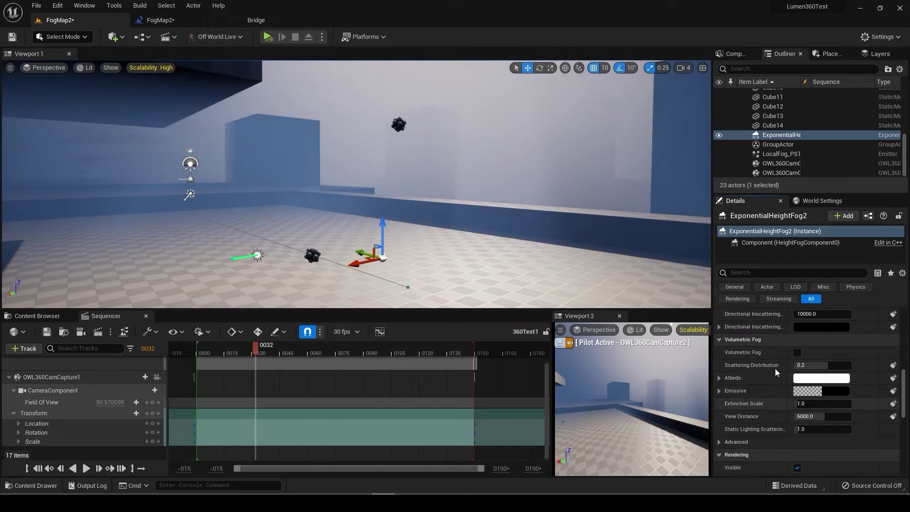
{"action": "scroll", "coordinate": [768, 376], "scroll_direction": "down", "scroll_amount": 1}
{"action": "left_click", "coordinate": [797, 337]}
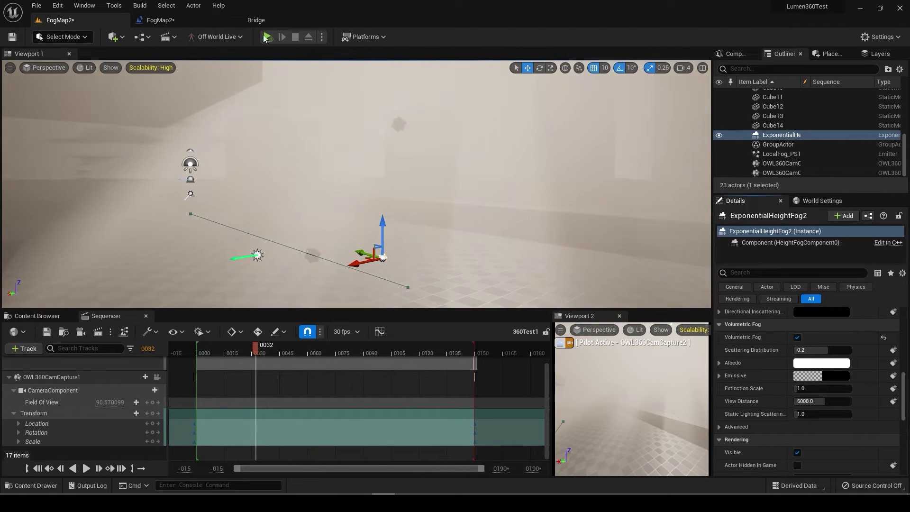
- Simulate the level, raise the volumetric fog's View Distance to about 8272, and stop the simulation
{"action": "left_click", "coordinate": [267, 37]}
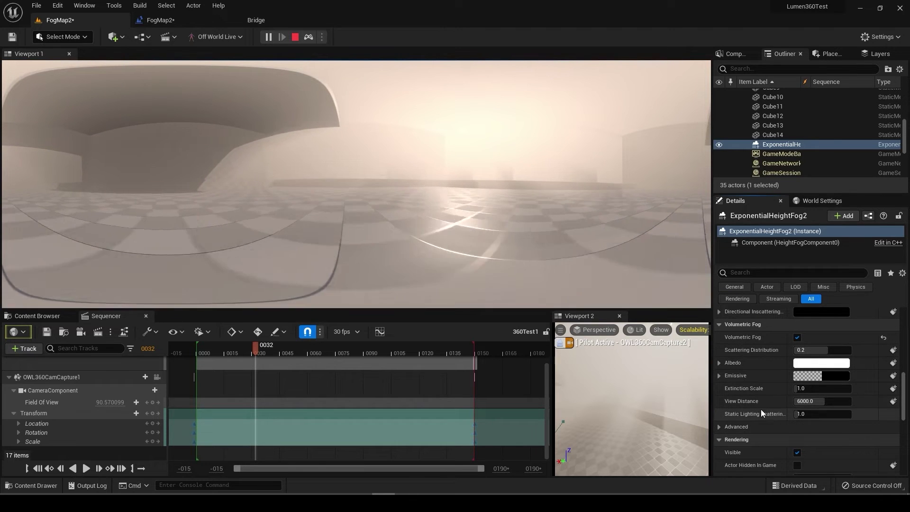
{"action": "mouse_move", "coordinate": [813, 404]}
{"action": "left_mouse_down"}
{"action": "mouse_move", "coordinate": [799, 404]}
{"action": "mouse_move", "coordinate": [829, 403]}
{"action": "left_mouse_up"}
{"action": "scroll", "coordinate": [737, 408], "scroll_direction": "down", "scroll_amount": 4}
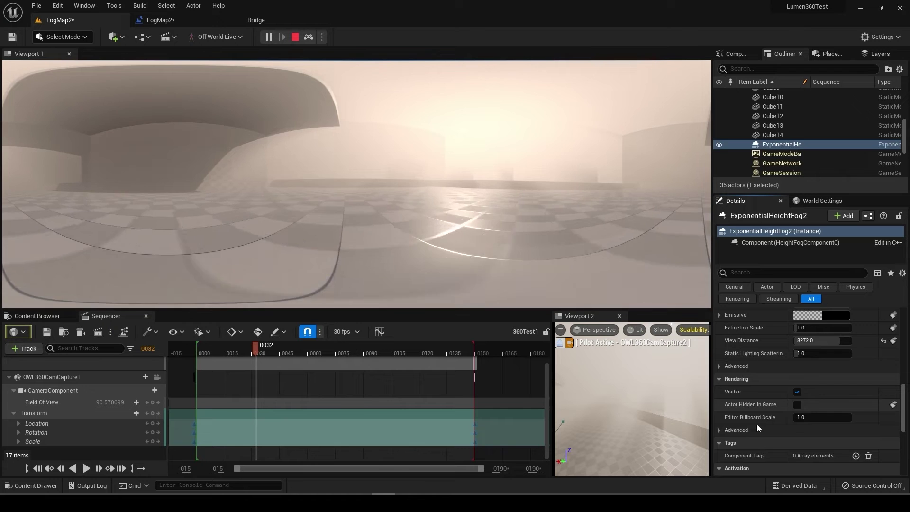
{"action": "scroll", "coordinate": [757, 424], "scroll_direction": "up", "scroll_amount": 2}
{"action": "key", "text": "Escape"}
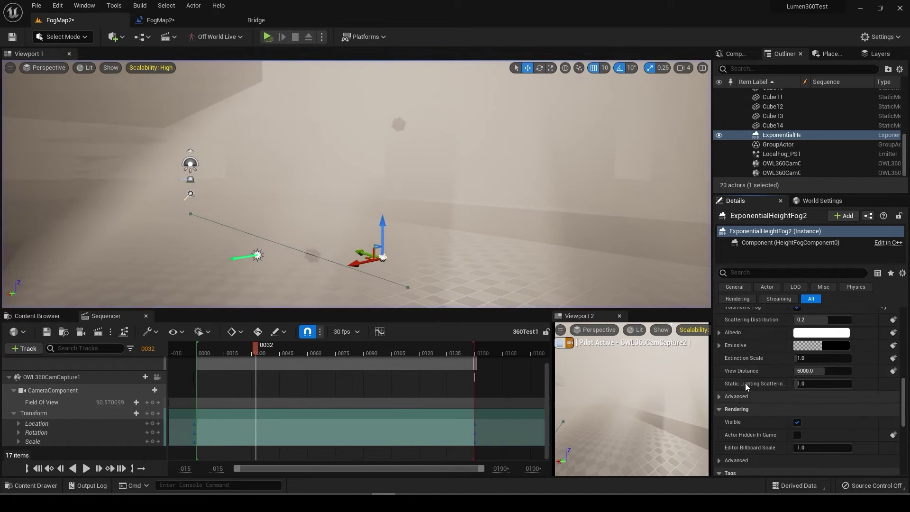
- Disable Volumetric Fog on the height fog and save the level
{"action": "scroll", "coordinate": [745, 384], "scroll_direction": "up", "scroll_amount": 2}
{"action": "left_click", "coordinate": [798, 337]}
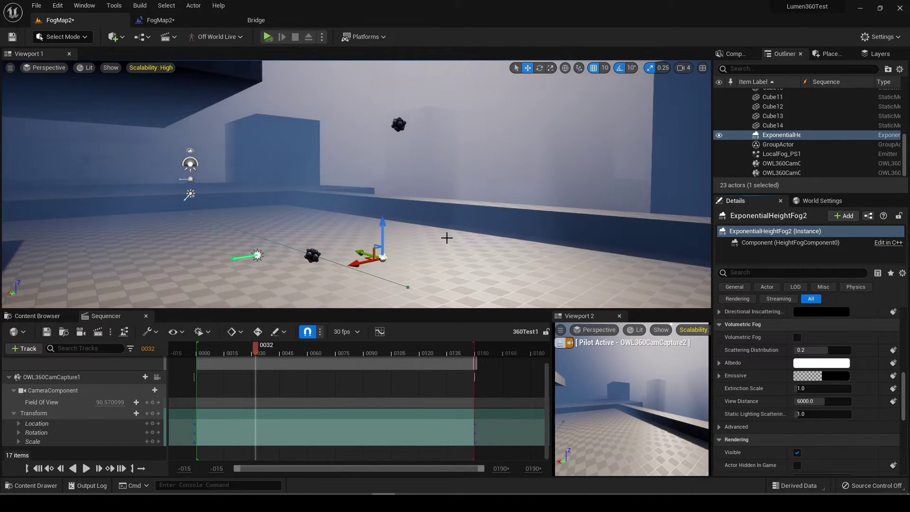
{"action": "key", "text": "ctrl+s"}
{"action": "right_click_drag", "start_coordinate": [447, 238], "coordinate": [389, 231]}
{"action": "middle_click", "coordinate": [389, 231], "text": "ctrl"}
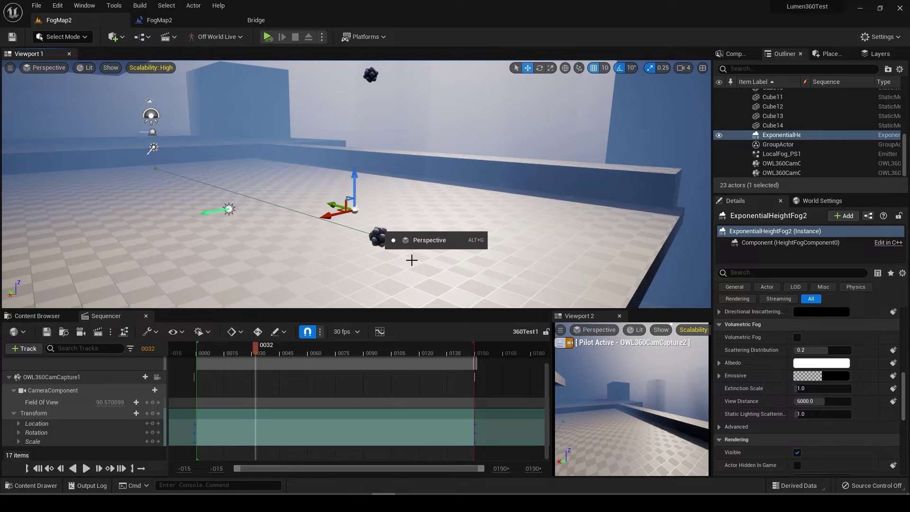
{"action": "left_click", "coordinate": [458, 194]}
{"action": "mouse_move", "coordinate": [486, 218]}
{"action": "right_mouse_down"}
{"action": "mouse_move", "coordinate": [448, 201]}
{"action": "mouse_move", "coordinate": [492, 211]}
{"action": "right_mouse_up"}
{"action": "mouse_move", "coordinate": [410, 199]}
{"action": "right_mouse_down"}
{"action": "mouse_move", "coordinate": [358, 199]}
{"action": "mouse_move", "coordinate": [437, 203]}
{"action": "mouse_move", "coordinate": [413, 202]}
{"action": "right_mouse_up"}
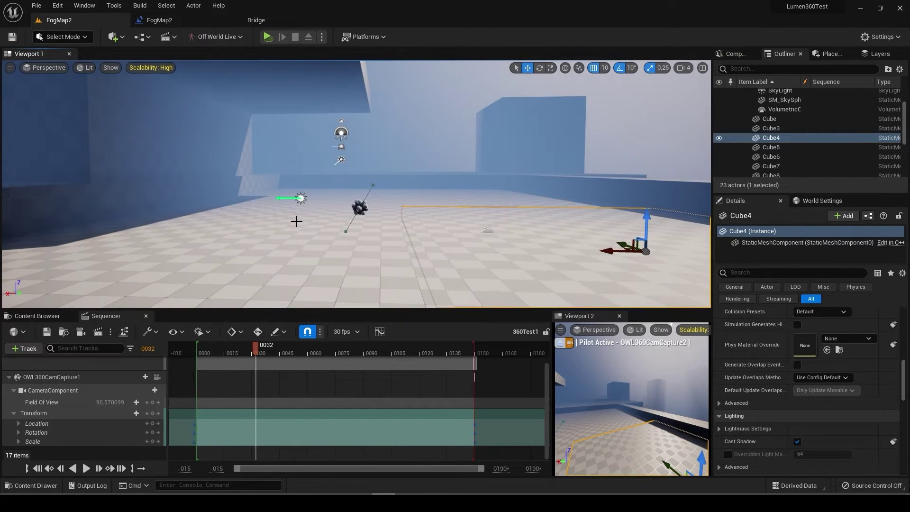
- Place the P_Mist_Lit_Still emitter from the Assets/Effects/Particles/Volumetric folder in the level and position it by the overhanging building
{"action": "key", "text": "ctrl+space"}
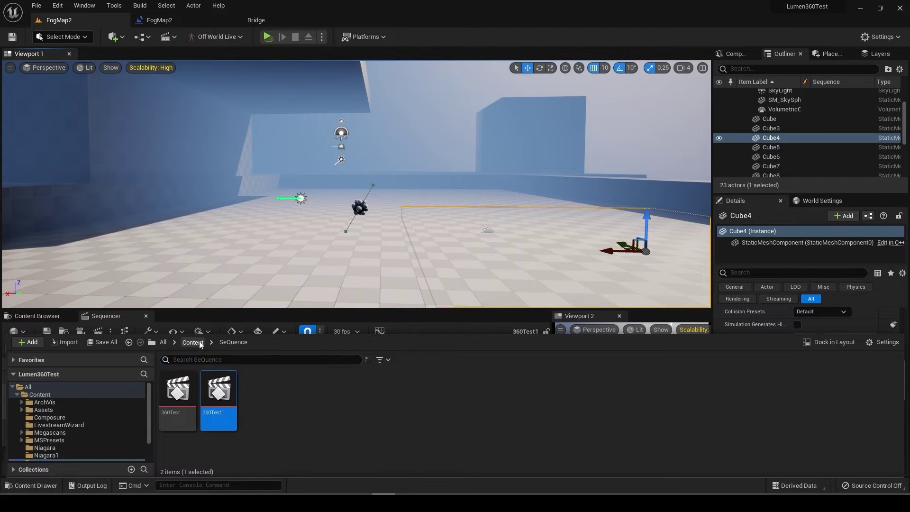
{"action": "left_click", "coordinate": [192, 343]}
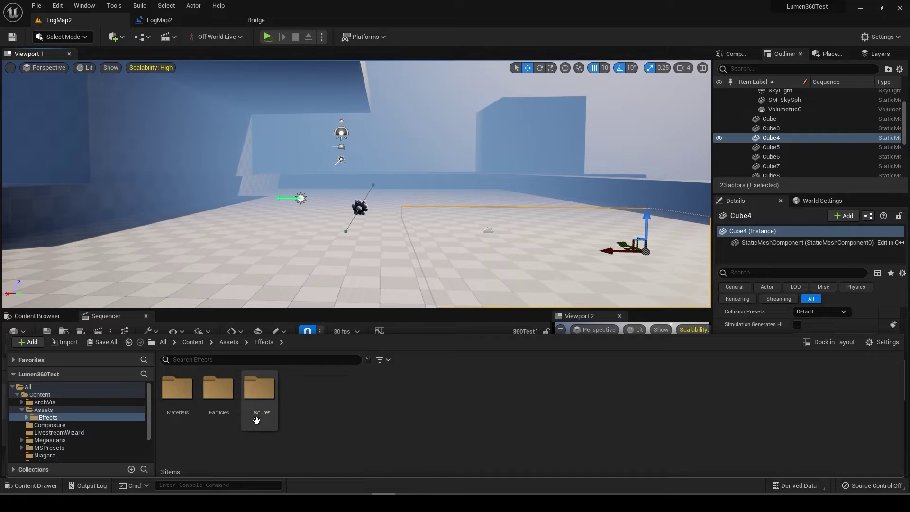
{"action": "double_click", "coordinate": [218, 388]}
{"action": "double_click", "coordinate": [185, 411]}
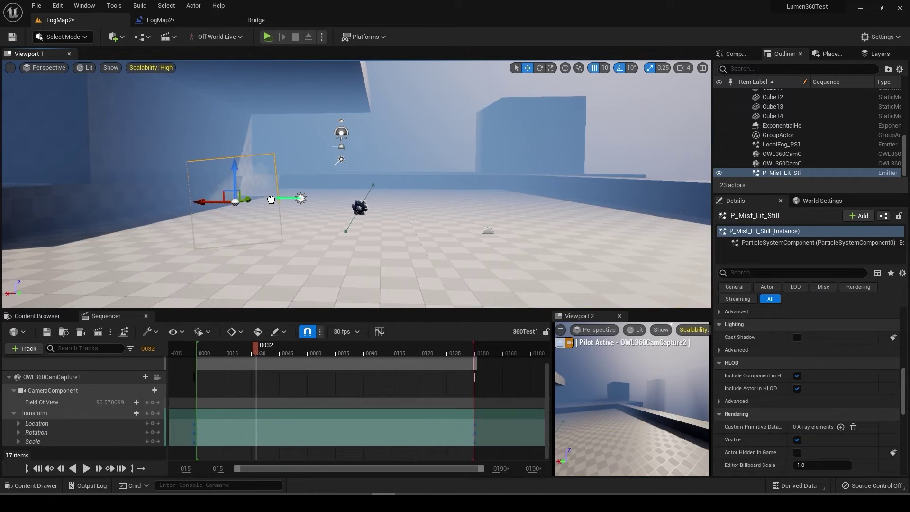
{"action": "right_click_drag", "start_coordinate": [270, 199], "coordinate": [204, 192]}
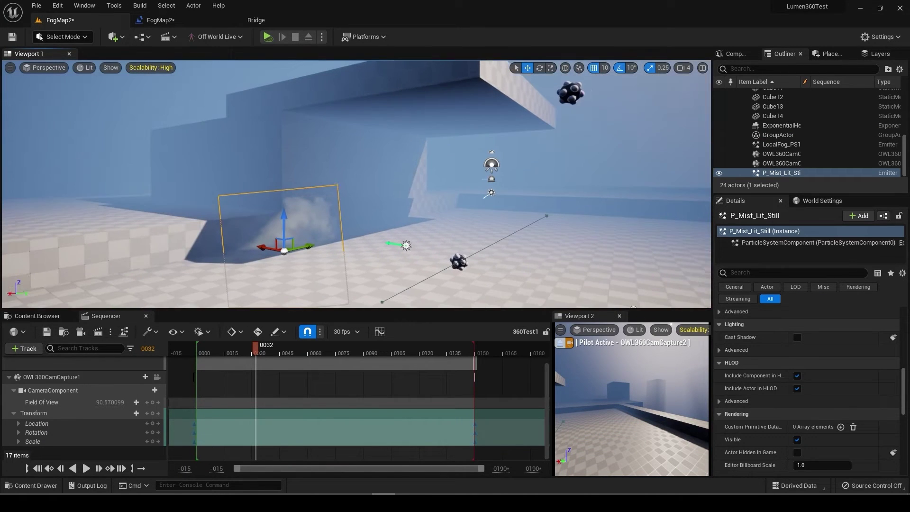
{"action": "right_click_drag", "start_coordinate": [216, 245], "coordinate": [211, 245]}
{"action": "left_click_drag", "start_coordinate": [286, 238], "coordinate": [236, 206]}
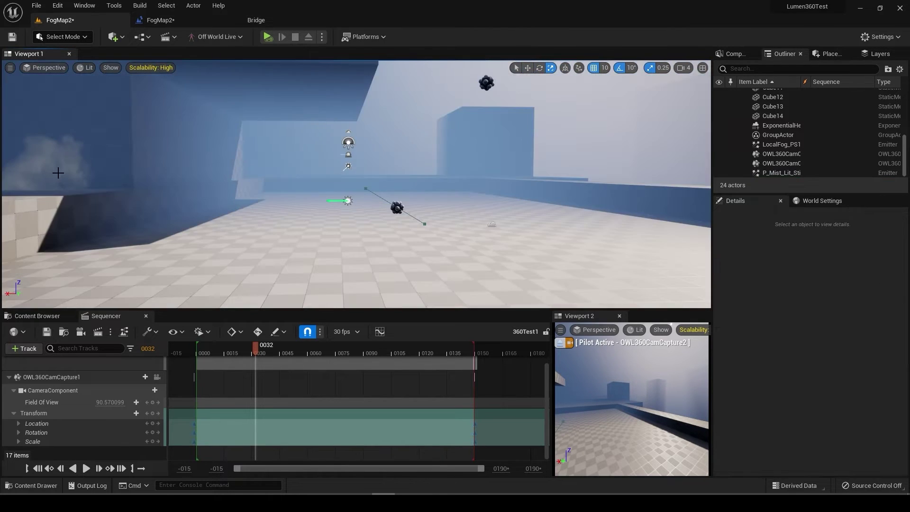
- Duplicate the mist emitter in front of the building and simulate the level to check it in the 360 view
{"action": "left_click", "coordinate": [58, 171]}
{"action": "right_click_drag", "start_coordinate": [254, 234], "coordinate": [274, 186]}
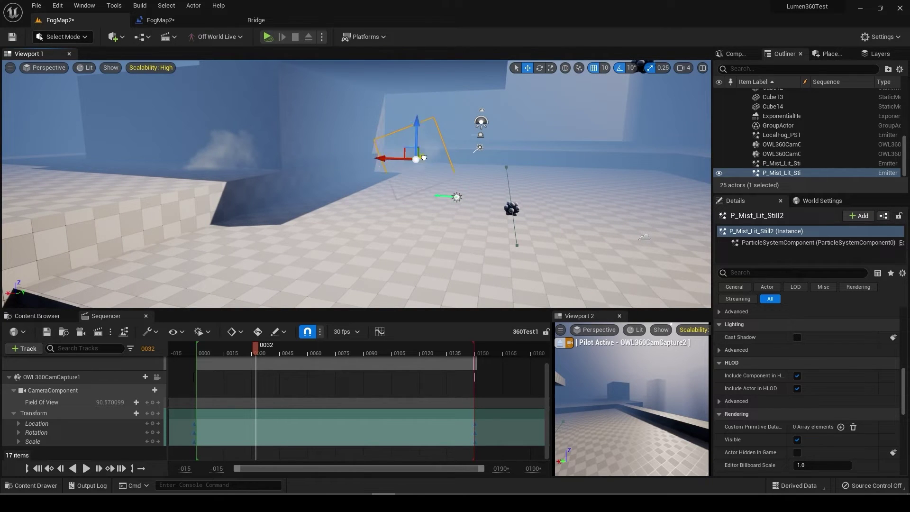
{"action": "key", "text": "alt+p"}
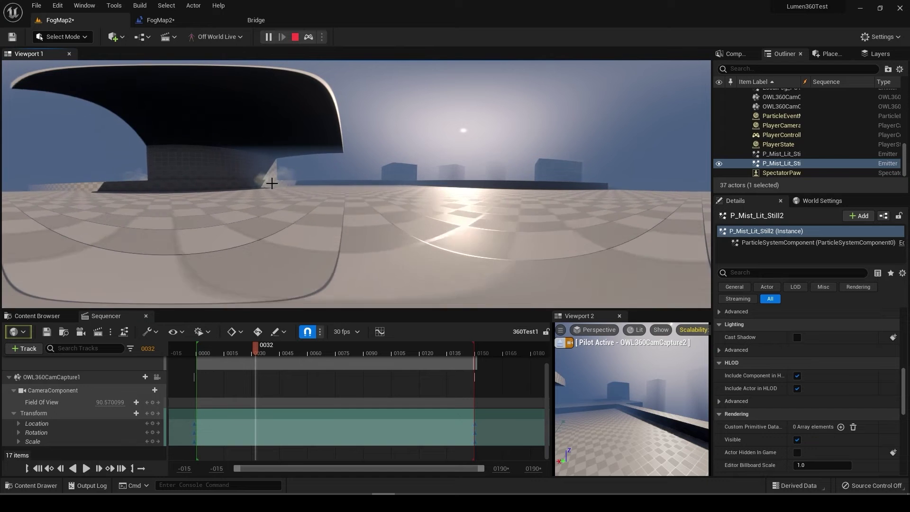
{"action": "left_click", "coordinate": [295, 38]}
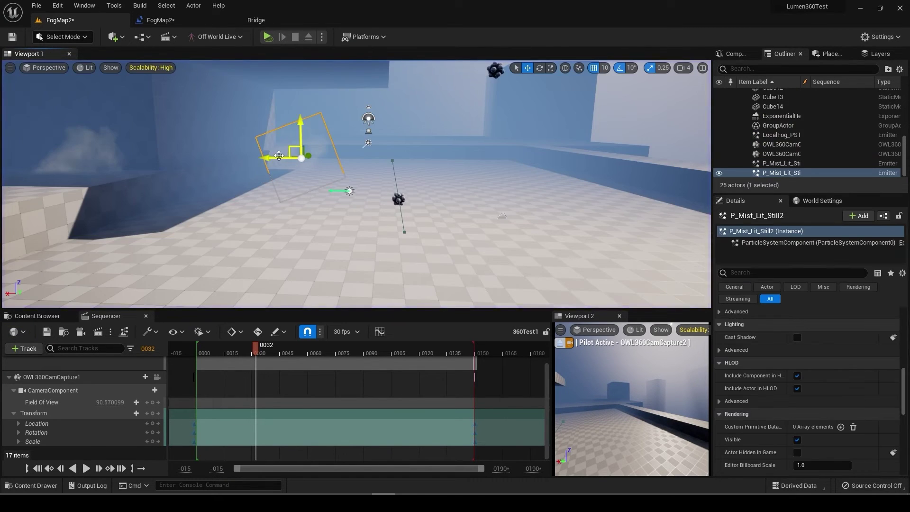
- Move the P_Mist_Lit_Still2 emitter over to the open floor, save, and rerun the simulation to check the mist in 360
{"action": "key", "text": "alt+p"}
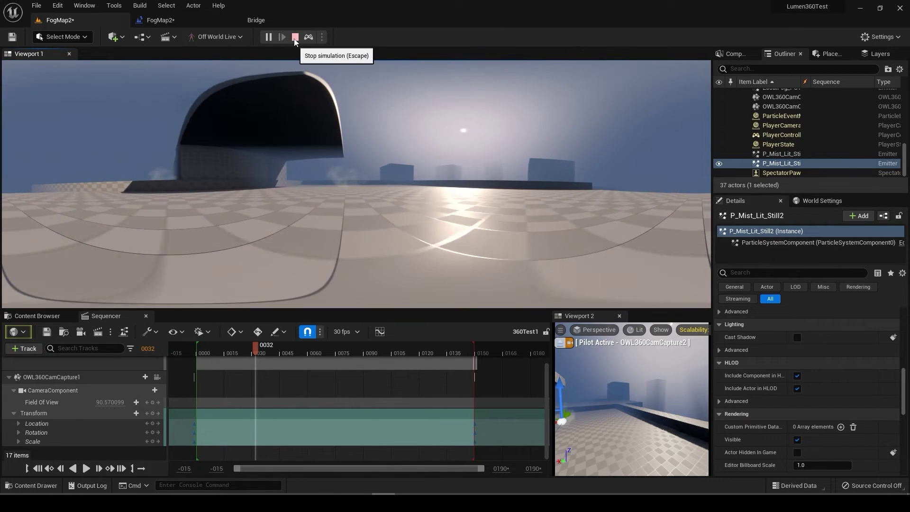
{"action": "left_click", "coordinate": [269, 38]}
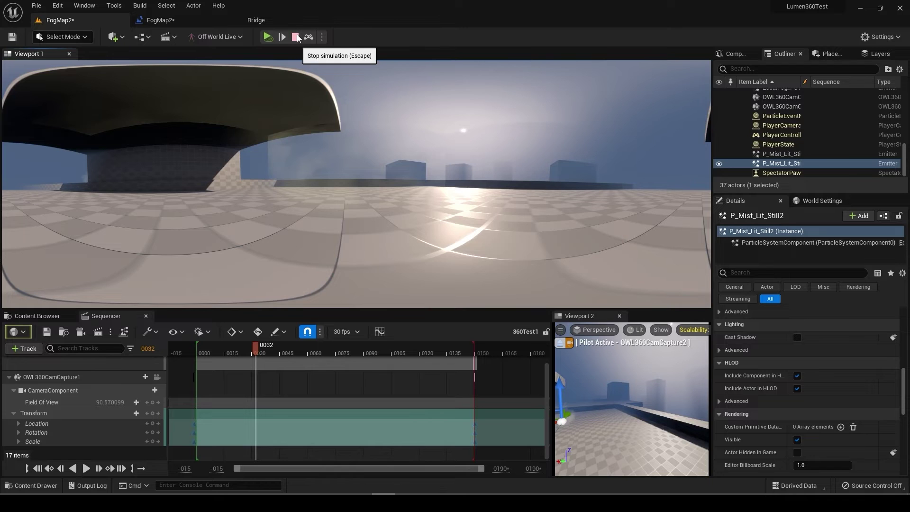
{"action": "left_click", "coordinate": [296, 38]}
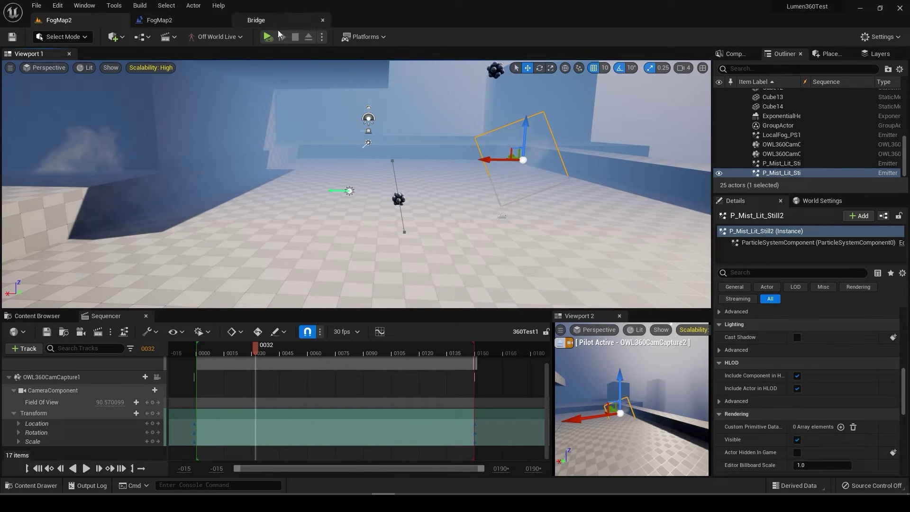
{"action": "left_click", "coordinate": [267, 37]}
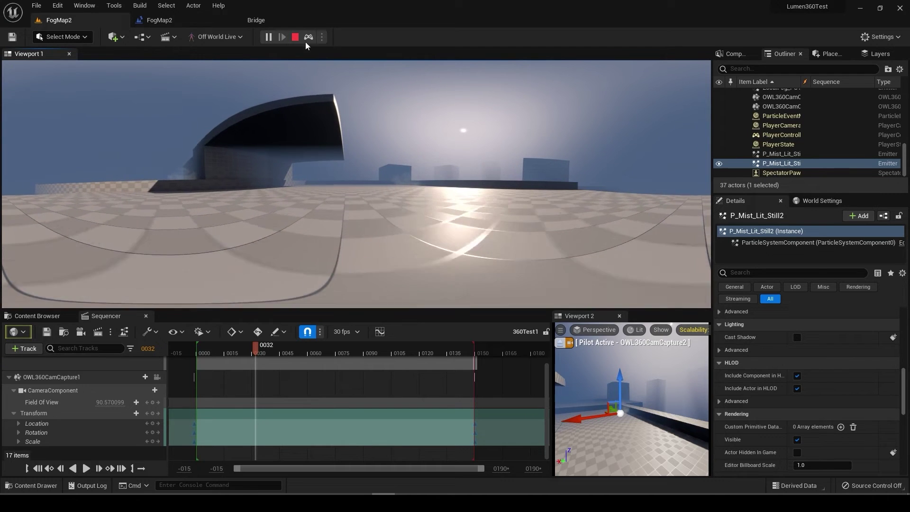
{"action": "left_click", "coordinate": [295, 37]}
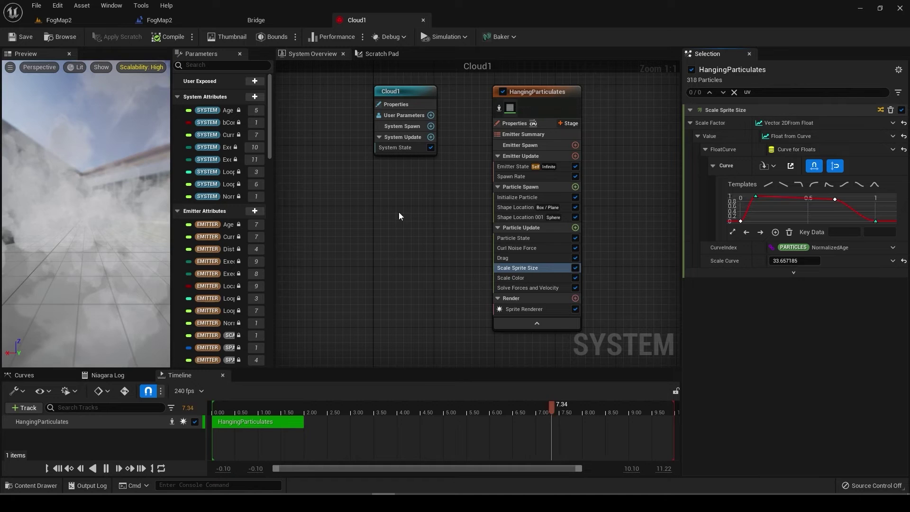
- Return to FogMap2, place the Cloud1 Niagara system on the floor, duplicate it beside the first, and save the level
{"action": "left_click", "coordinate": [73, 22]}
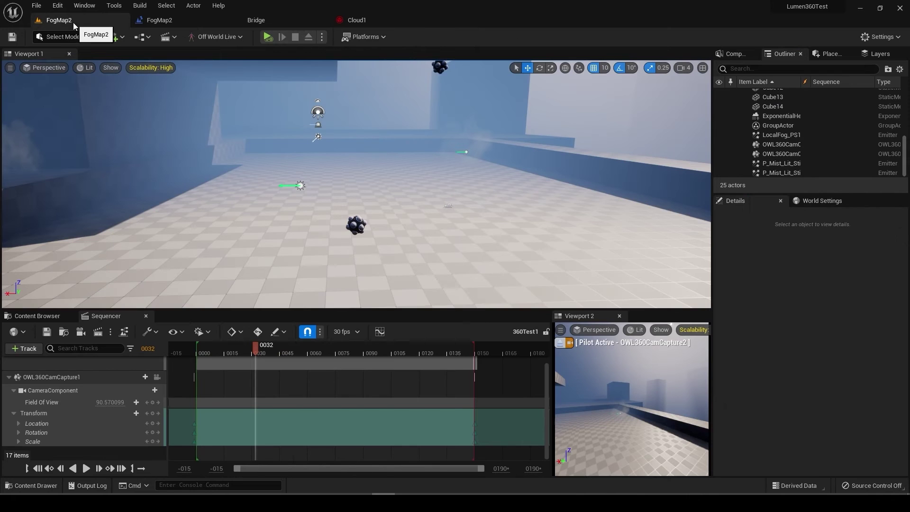
{"action": "left_click_drag", "start_coordinate": [472, 210], "coordinate": [475, 164]}
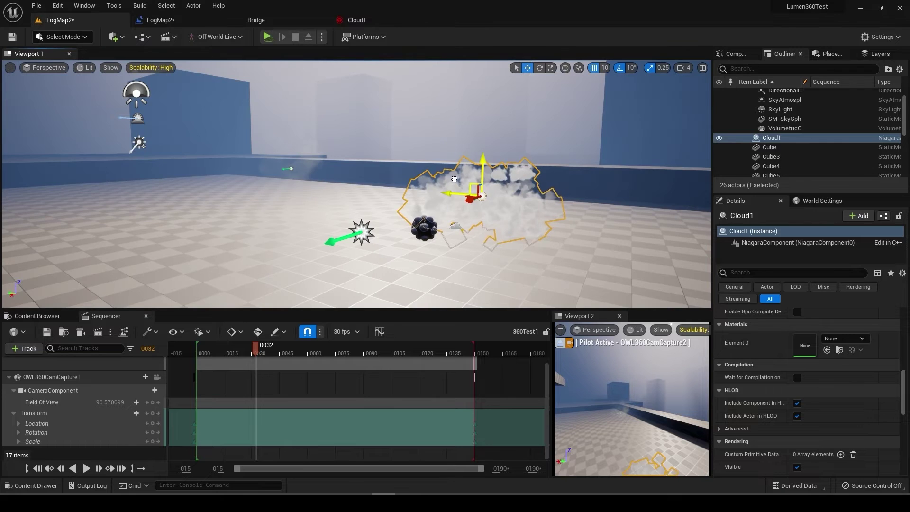
{"action": "left_click_drag", "start_coordinate": [472, 185], "coordinate": [370, 170], "text": "alt"}
{"action": "key", "text": "ctrl+s"}
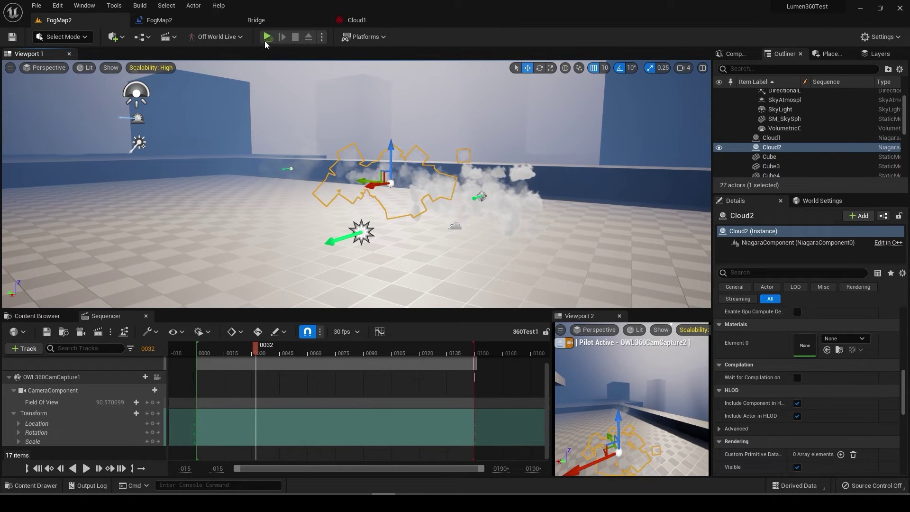
- Simulate the clouds, add a third cloud copy, simulate again to compare them in 360, and save the level
{"action": "left_click", "coordinate": [268, 38]}
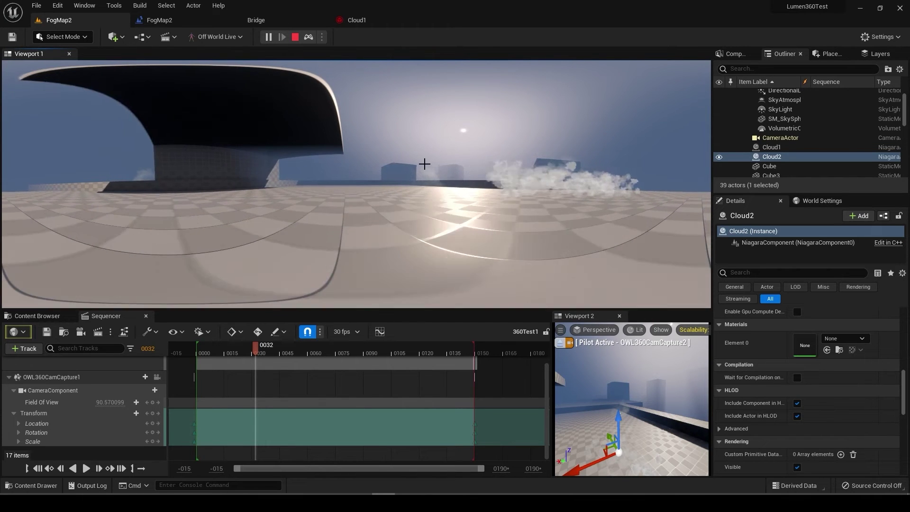
{"action": "left_click", "coordinate": [296, 38]}
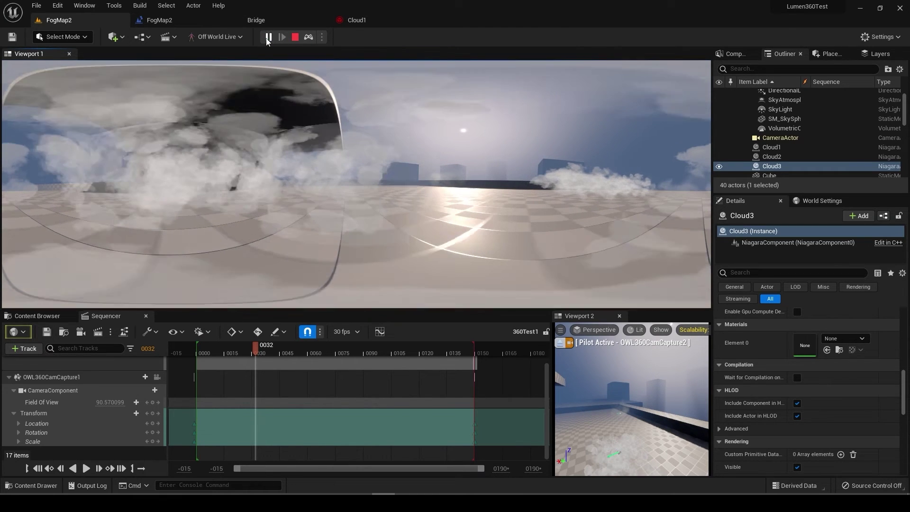
{"action": "left_click", "coordinate": [268, 37]}
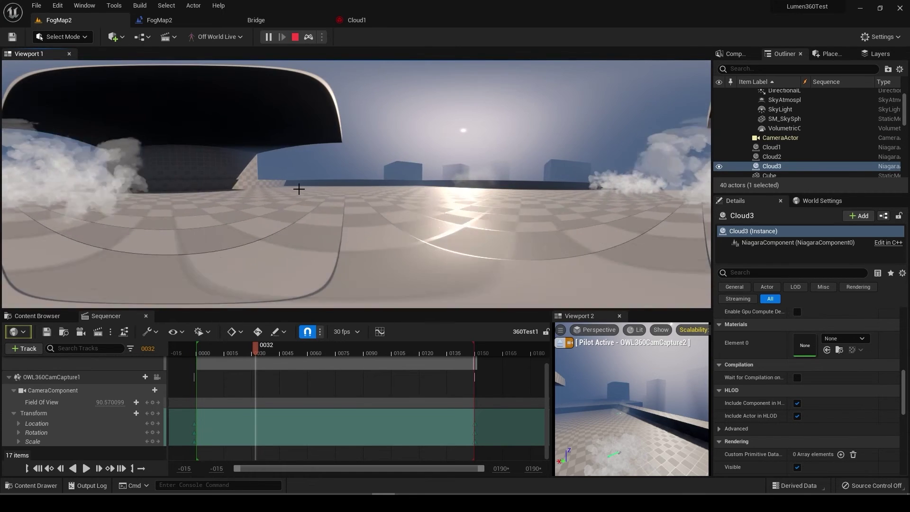
{"action": "left_click", "coordinate": [296, 37]}
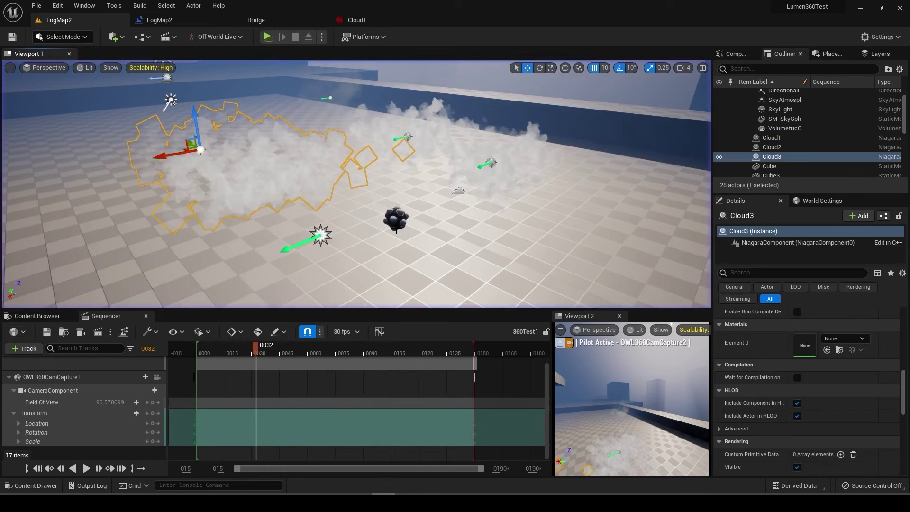
{"action": "key", "text": "ctrl+s"}
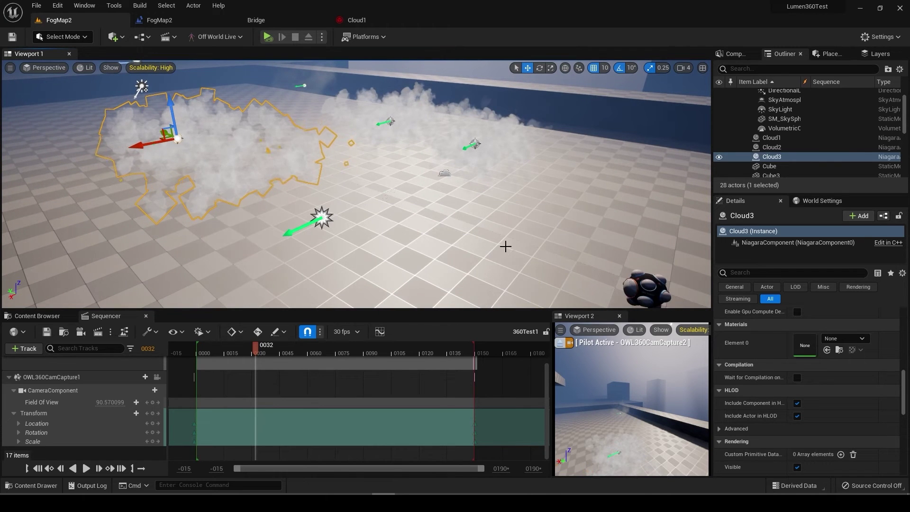
{"action": "key", "text": "ctrl+s"}
- Create a new material in the Volumetric folder with the name NewMaterial and open it for editing
{"action": "left_click_drag", "start_coordinate": [356, 201], "coordinate": [355, 260]}
{"action": "right_click_drag", "start_coordinate": [355, 201], "coordinate": [393, 201]}
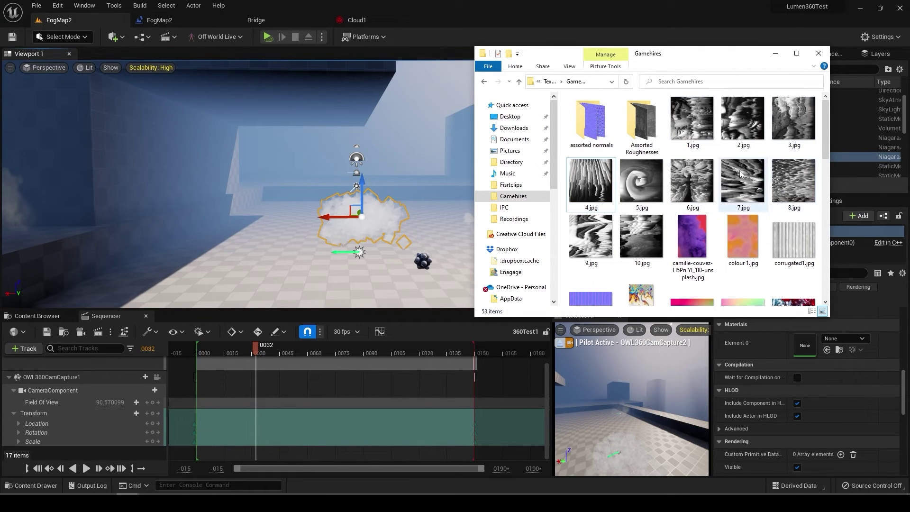
{"action": "left_click", "coordinate": [418, 333]}
{"action": "key", "text": "ctrl+space"}
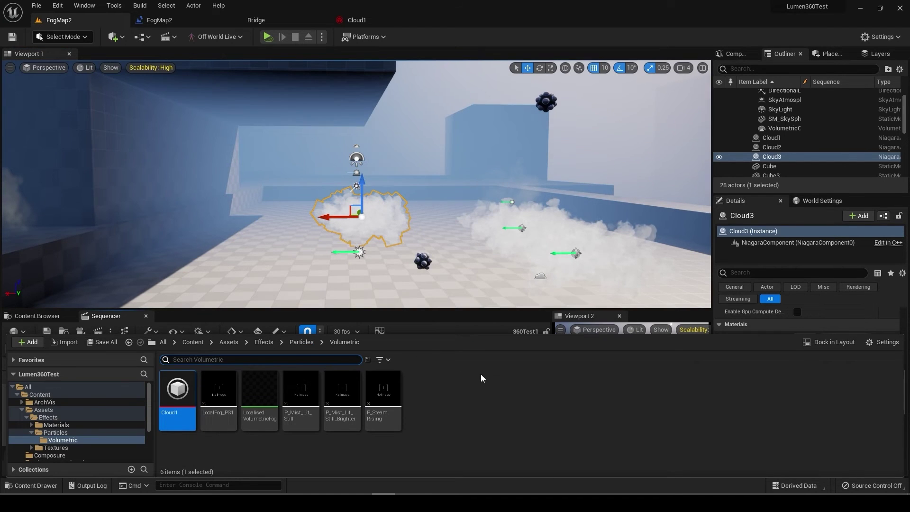
{"action": "right_click", "coordinate": [435, 393]}
{"action": "left_click", "coordinate": [484, 185]}
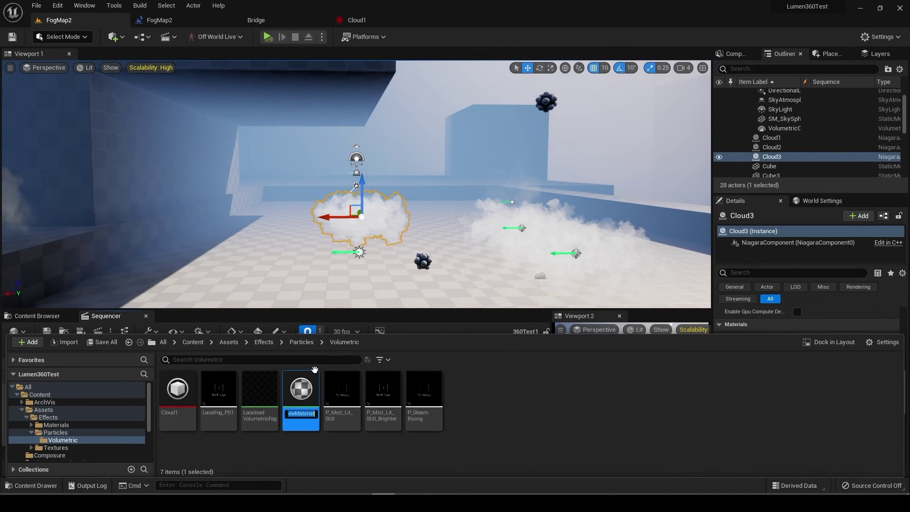
{"action": "double_click", "coordinate": [313, 375]}
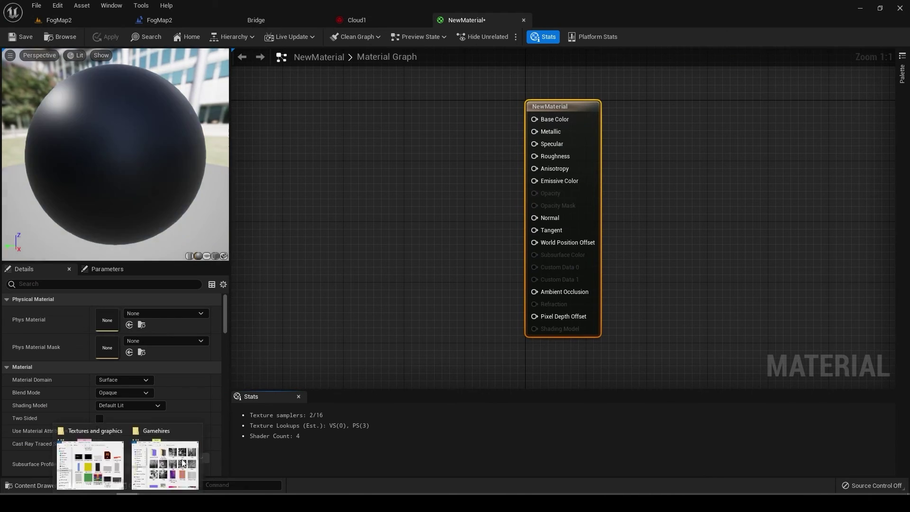
- Add 1.jpg from Gamehires as a texture sample feeding Base Color and Opacity, set the blend mode to Translucent, and save
{"action": "left_click", "coordinate": [167, 469]}
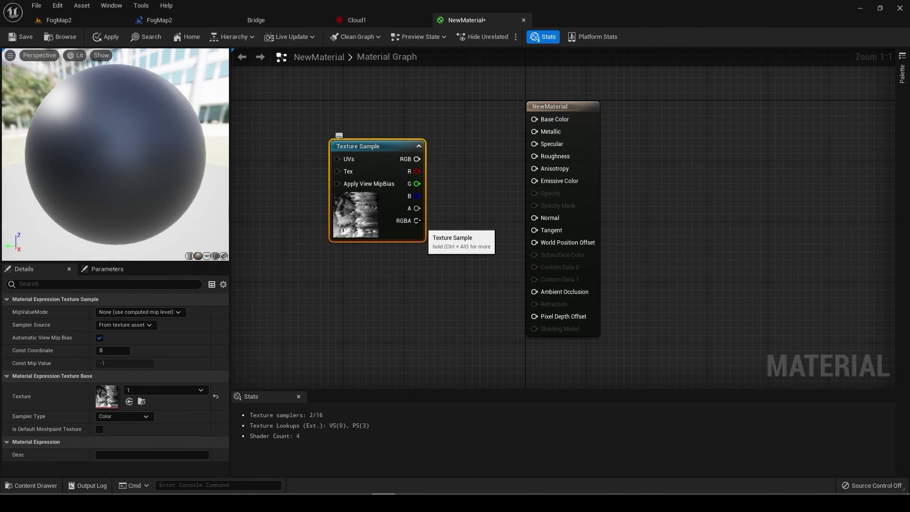
{"action": "left_click", "coordinate": [28, 37]}
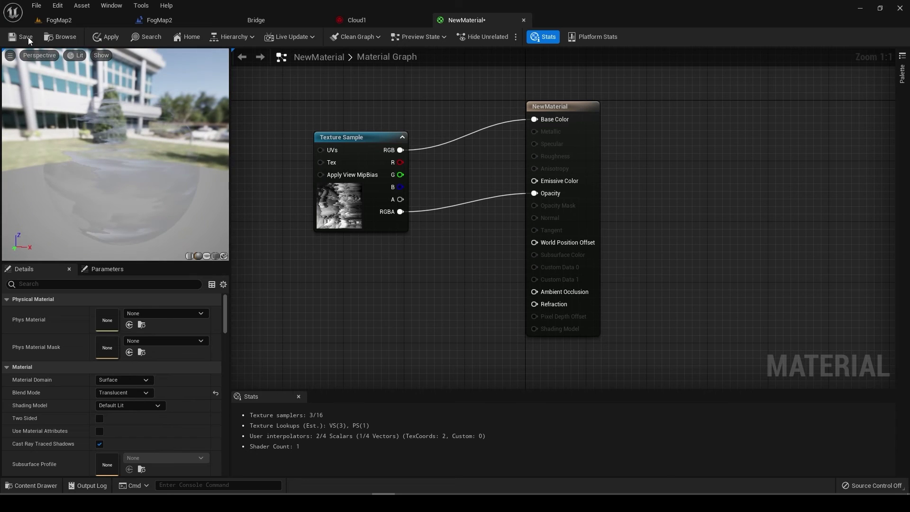
{"action": "left_click", "coordinate": [107, 37]}
{"action": "left_click", "coordinate": [351, 137]}
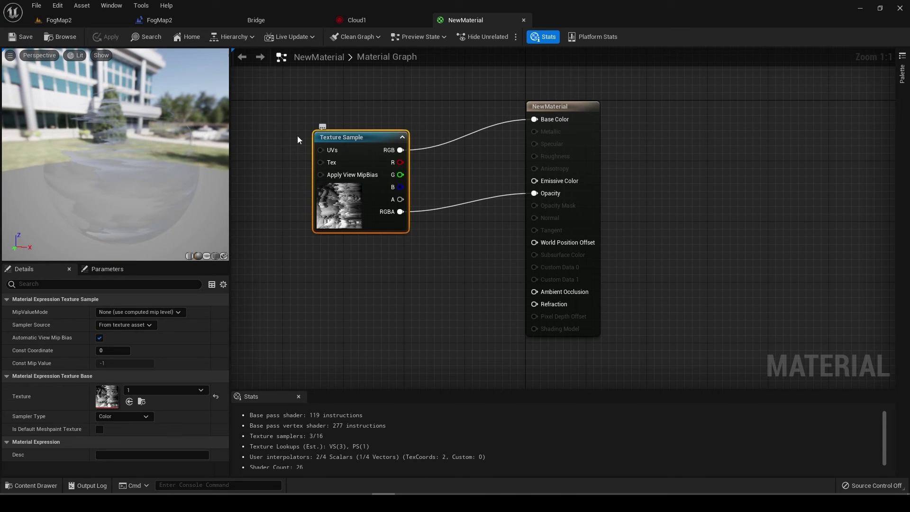
{"action": "right_click_drag", "start_coordinate": [232, 137], "coordinate": [314, 143]}
- Stand a large plane with NewMaterial upright behind the clouds in FogMap2 and simulate the level to check it in 360
{"action": "left_click", "coordinate": [66, 20]}
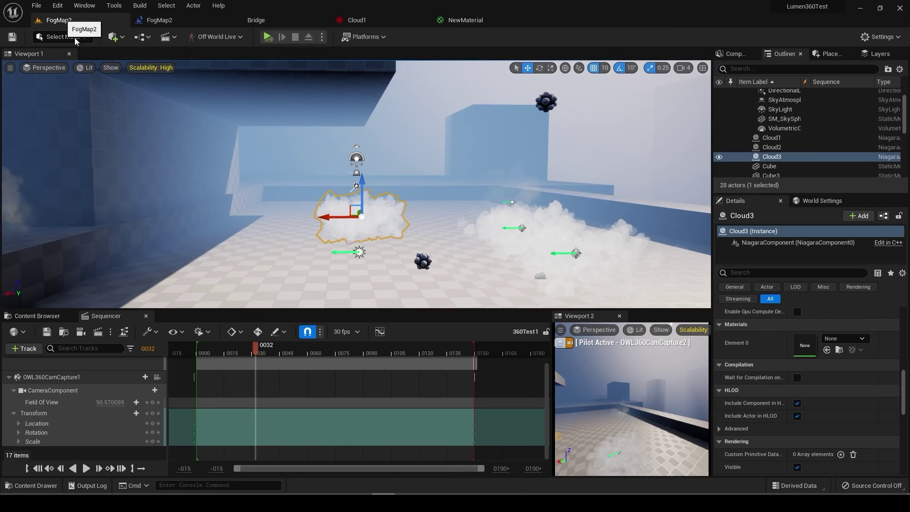
{"action": "right_click_drag", "start_coordinate": [393, 222], "coordinate": [455, 219]}
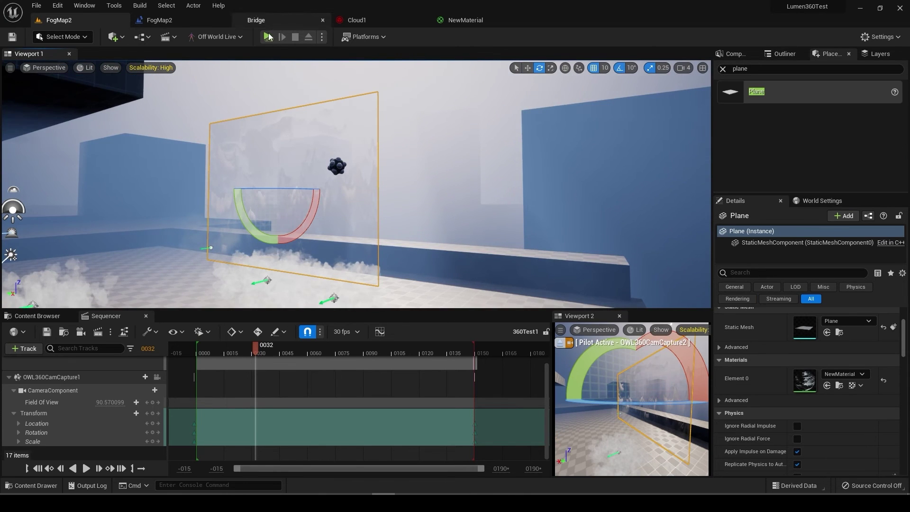
{"action": "left_click", "coordinate": [268, 37]}
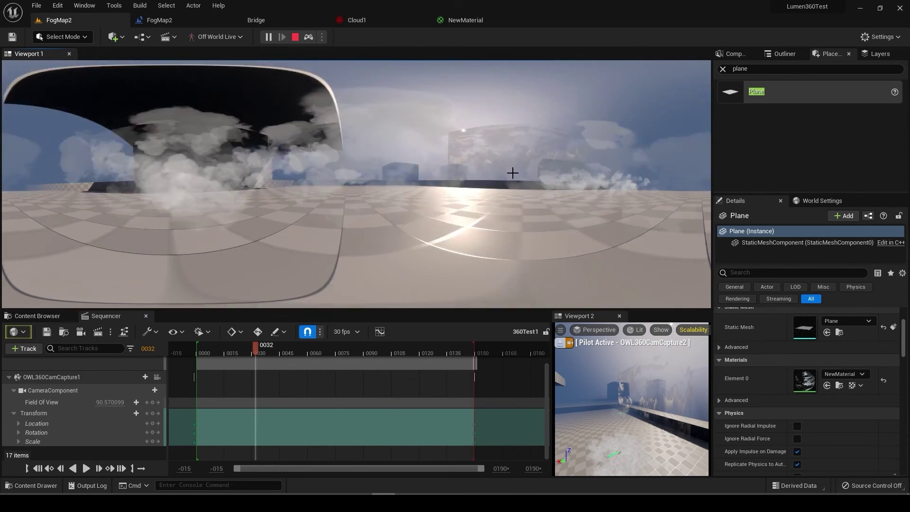
{"action": "left_click", "coordinate": [295, 37]}
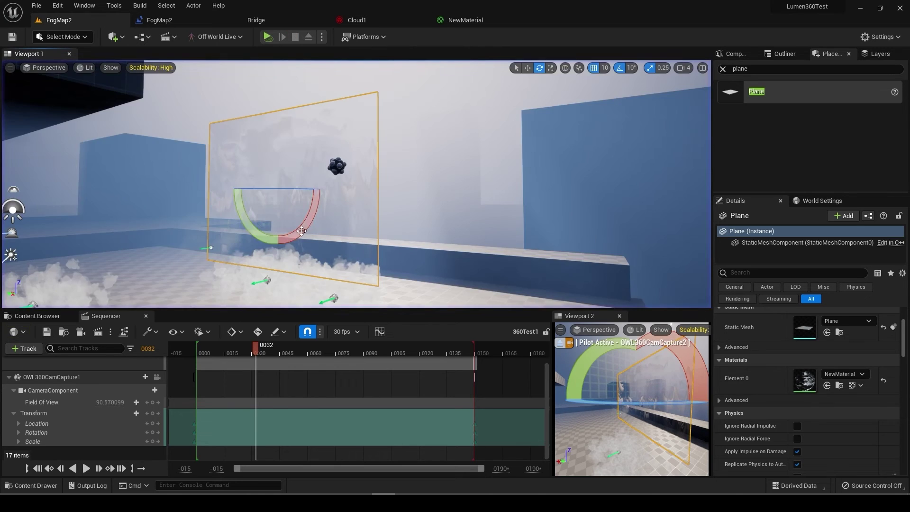
- Move the Cloud3 system to a new spot on the floor, save the level, and simulate it again
{"action": "left_click", "coordinate": [302, 203]}
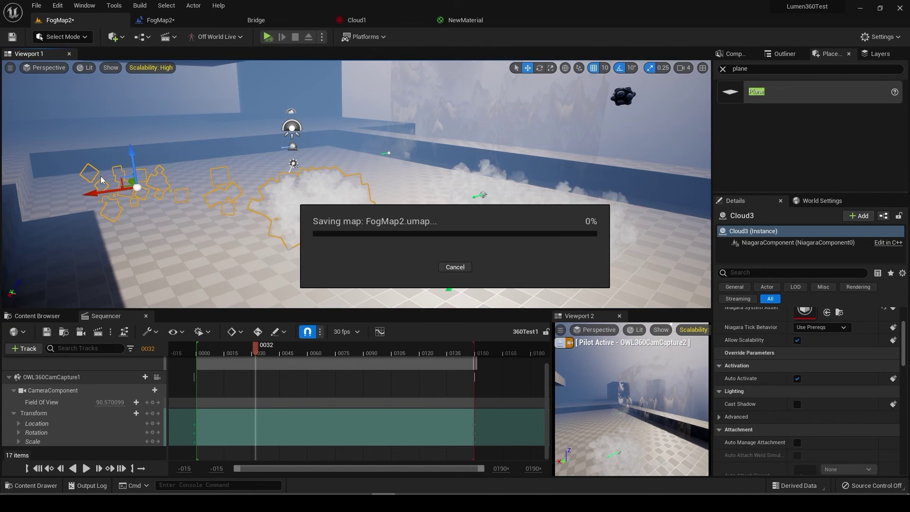
{"action": "left_click", "coordinate": [267, 37]}
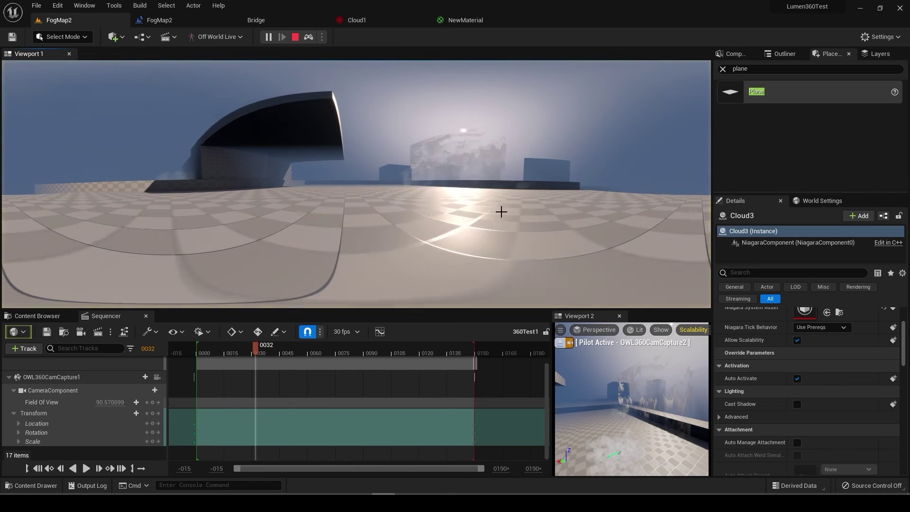